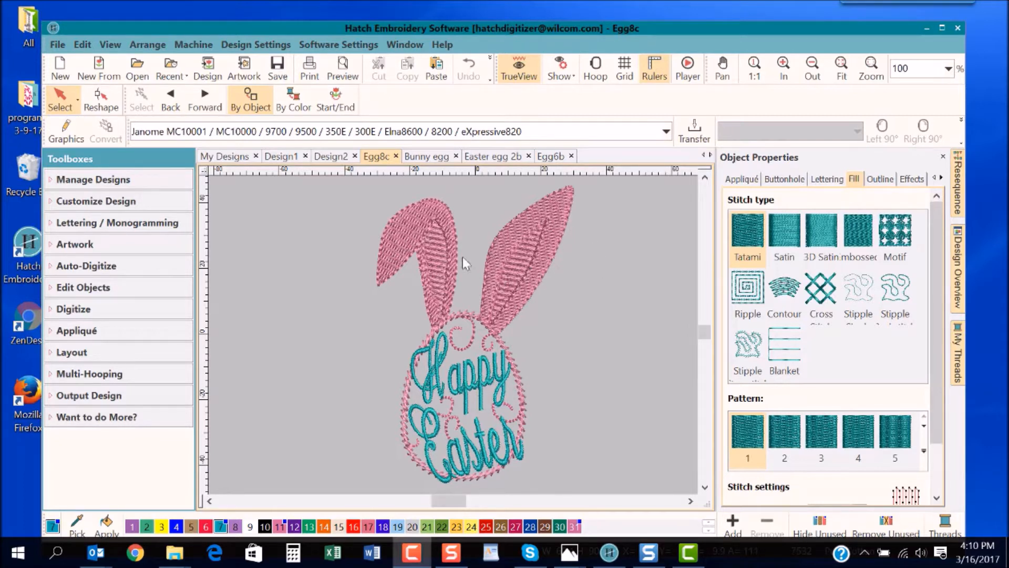
# - Move the two overlapping inner pieces out of the upright ear, to about X 44.67, Y 16.62 mm and X 33.24, Y 17.93 mm
pyautogui.click(412, 226)
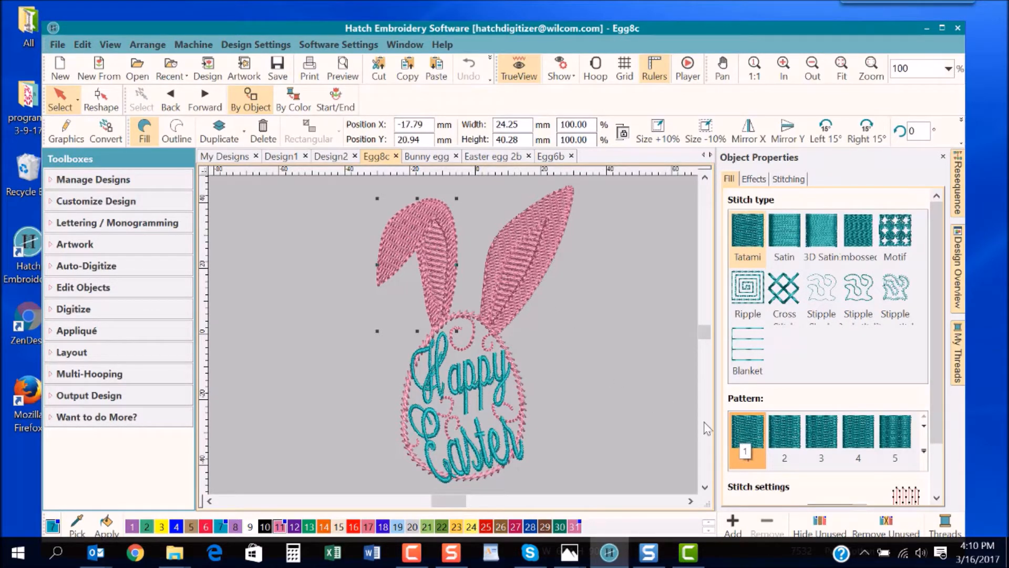
pyautogui.click(520, 264)
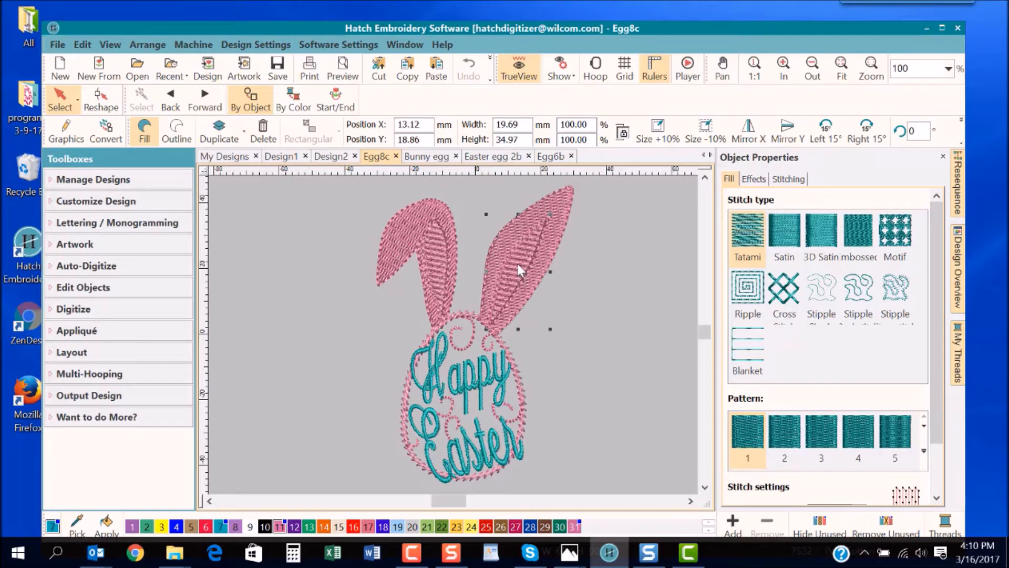
pyautogui.moveTo(525, 262); pyautogui.dragTo(619, 270)
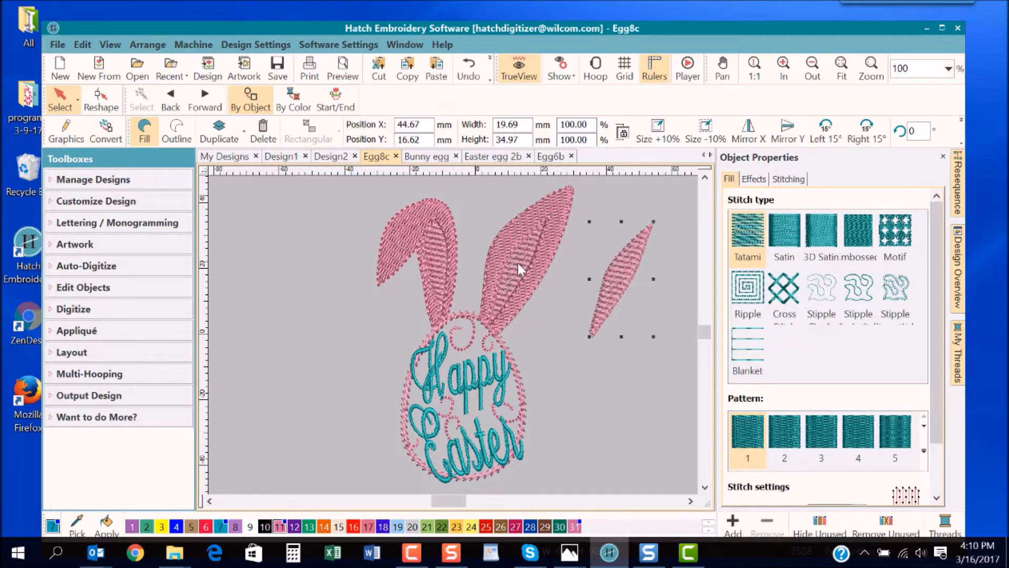
pyautogui.moveTo(534, 268); pyautogui.dragTo(581, 266)
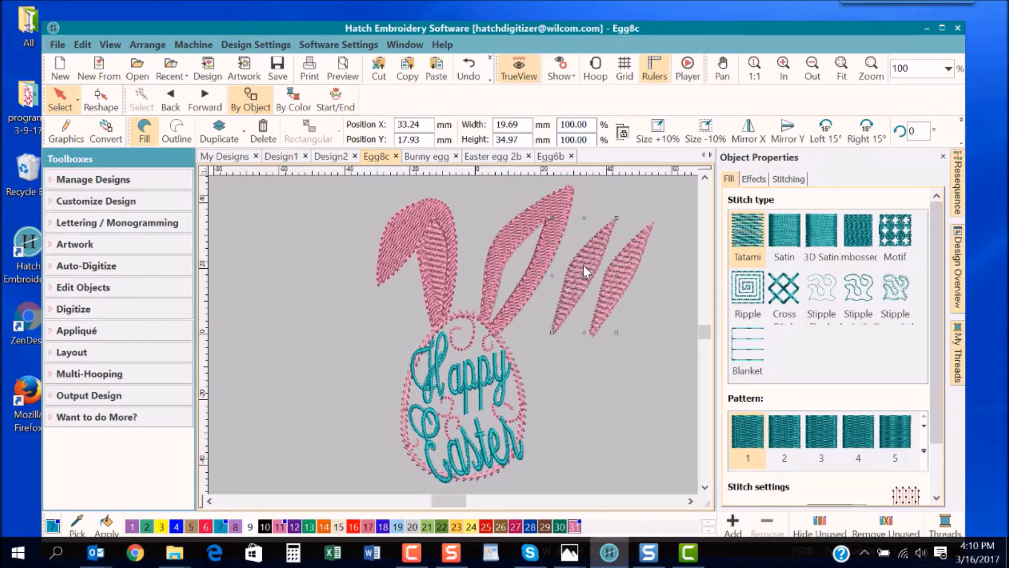
# - Compare the fill stitch spacing of the outer ear and the two separated inner-ear pieces
pyautogui.scroll(-2, 937, 220)
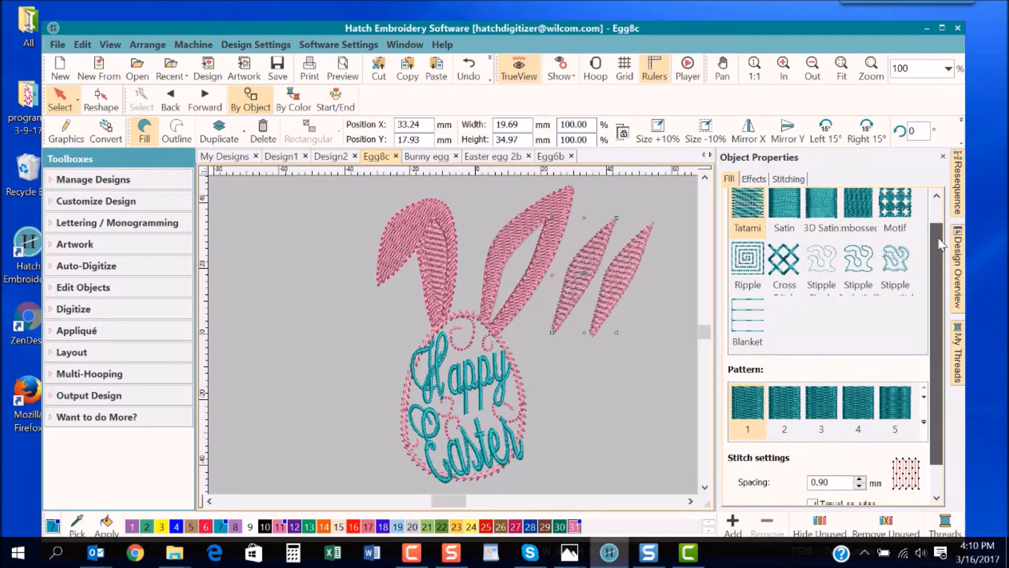
pyautogui.click(553, 205)
pyautogui.click(561, 207)
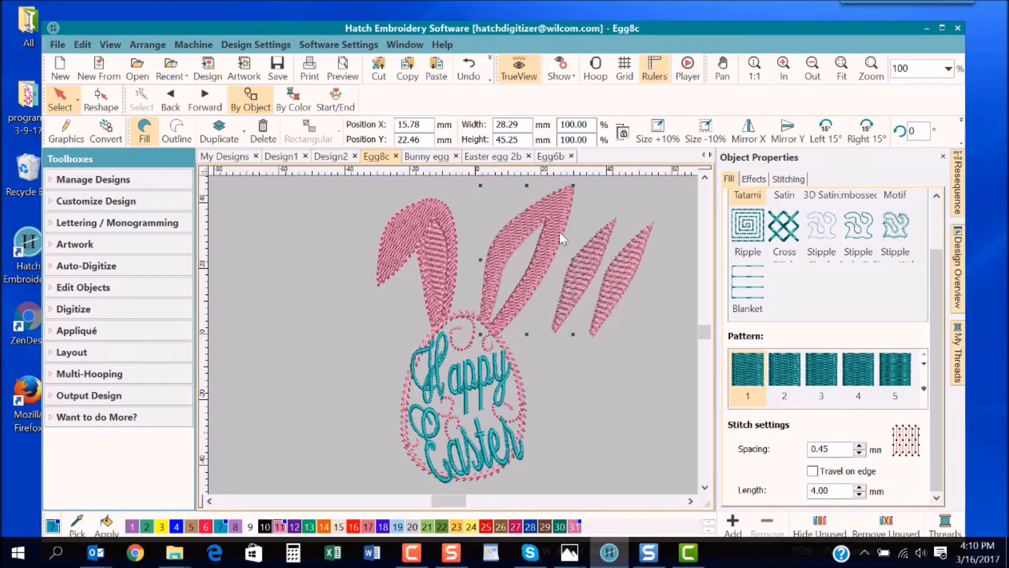
pyautogui.click(583, 277)
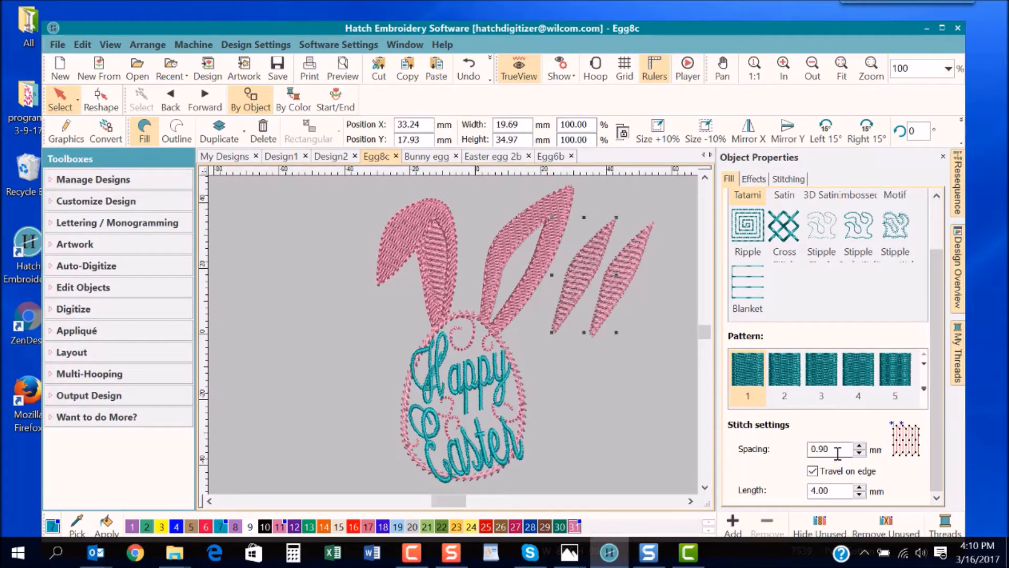
pyautogui.click(637, 251)
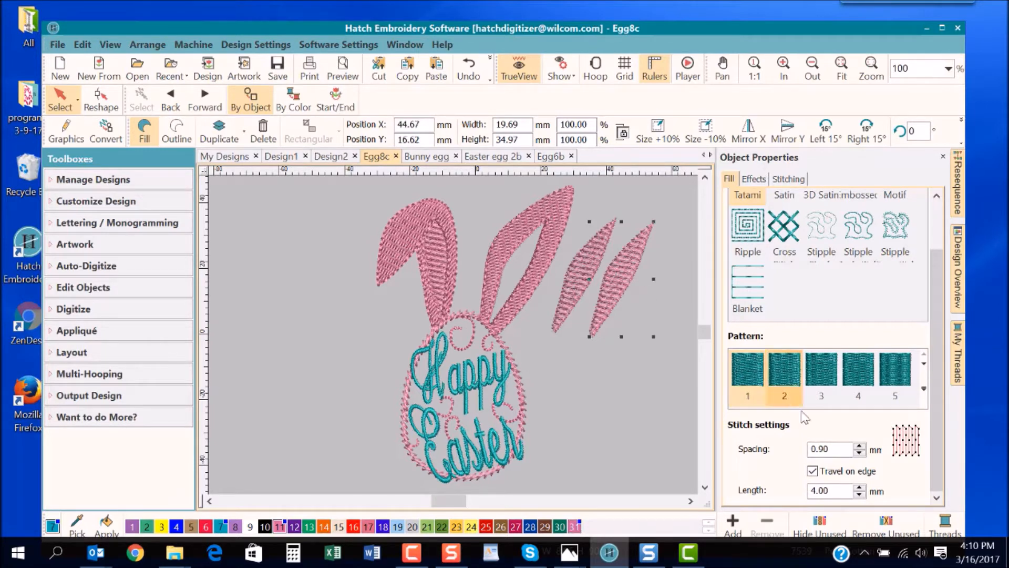
# - Stack one separated inner-ear piece on the other and move it back beside it, at about X 44.18, Y 15.17 mm
pyautogui.click(595, 270)
pyautogui.moveTo(592, 269); pyautogui.dragTo(591, 269)
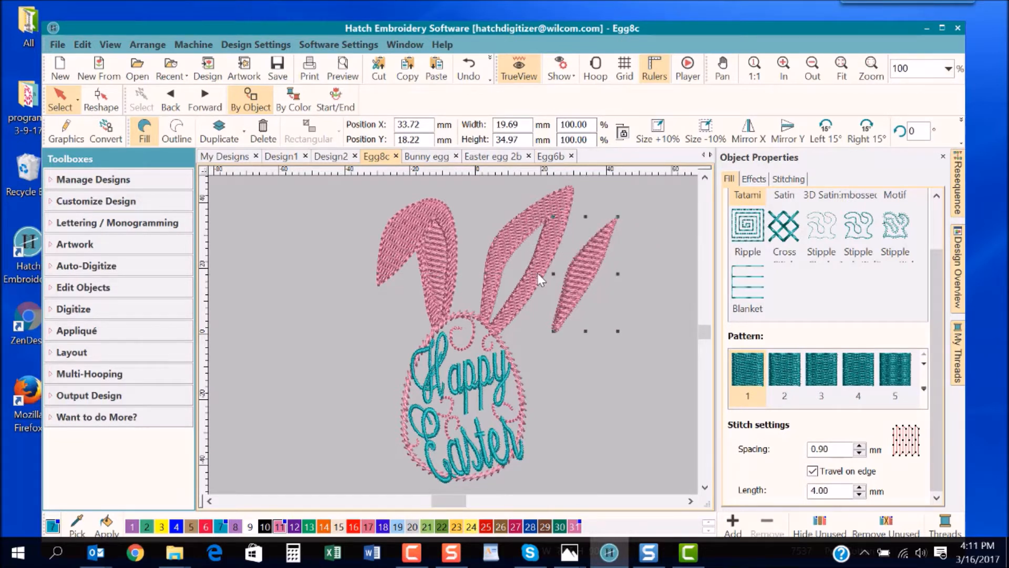
pyautogui.click(645, 347)
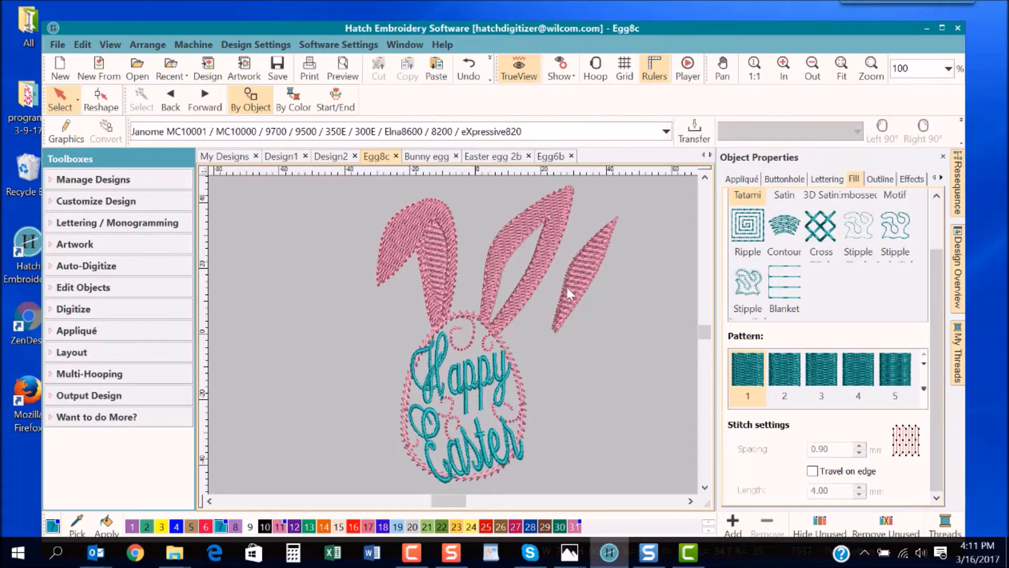
pyautogui.moveTo(579, 280); pyautogui.dragTo(613, 289)
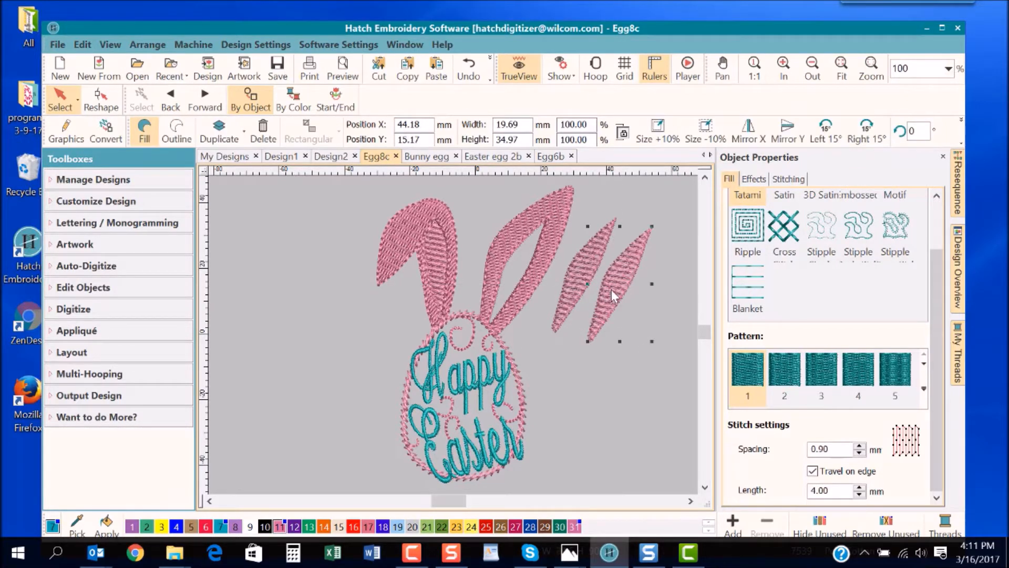
# - Examine the stitches and connectors of the two inner-ear pieces up close with TrueView off
pyautogui.press('z')
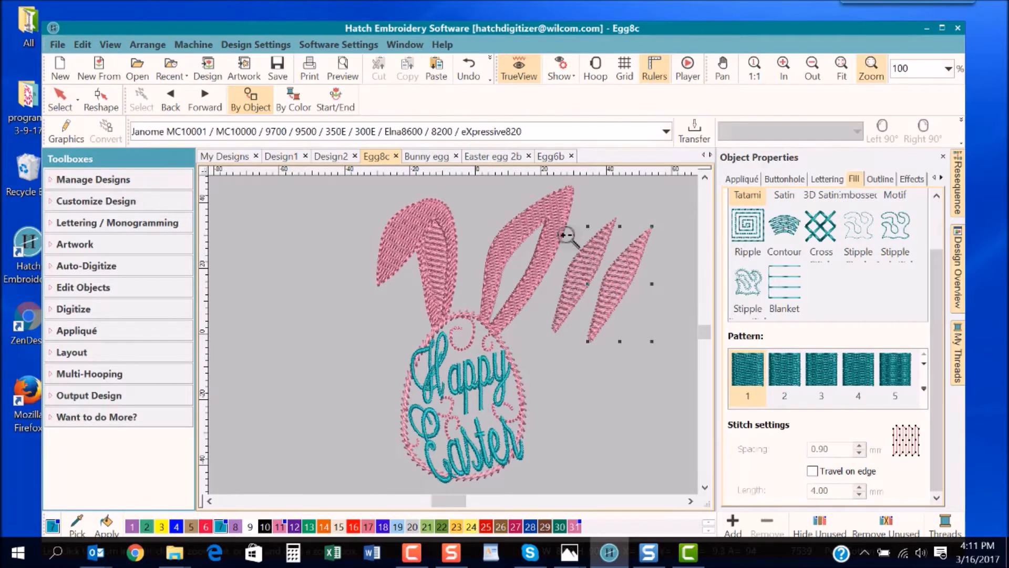
pyautogui.click(659, 299)
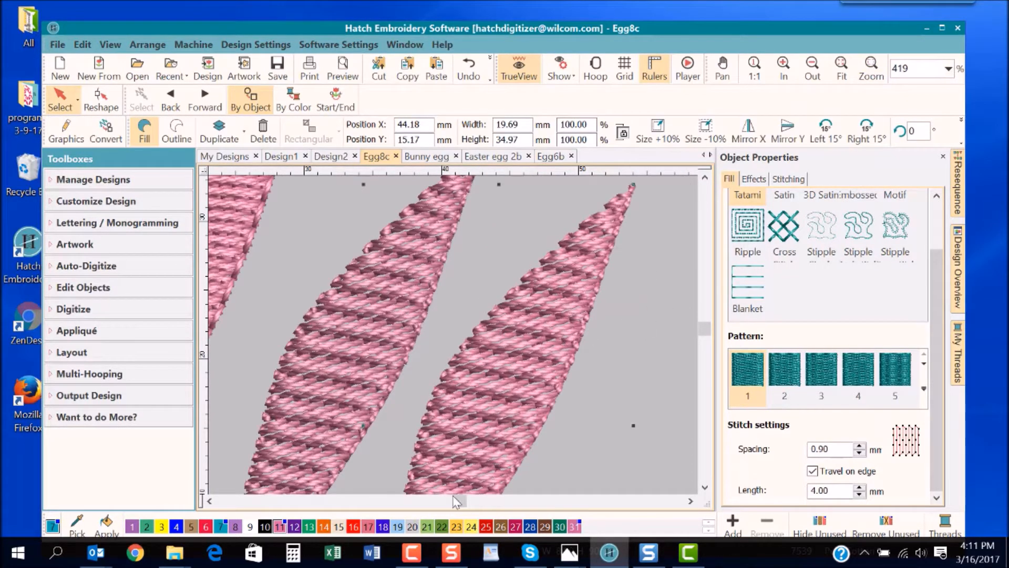
pyautogui.press('t')
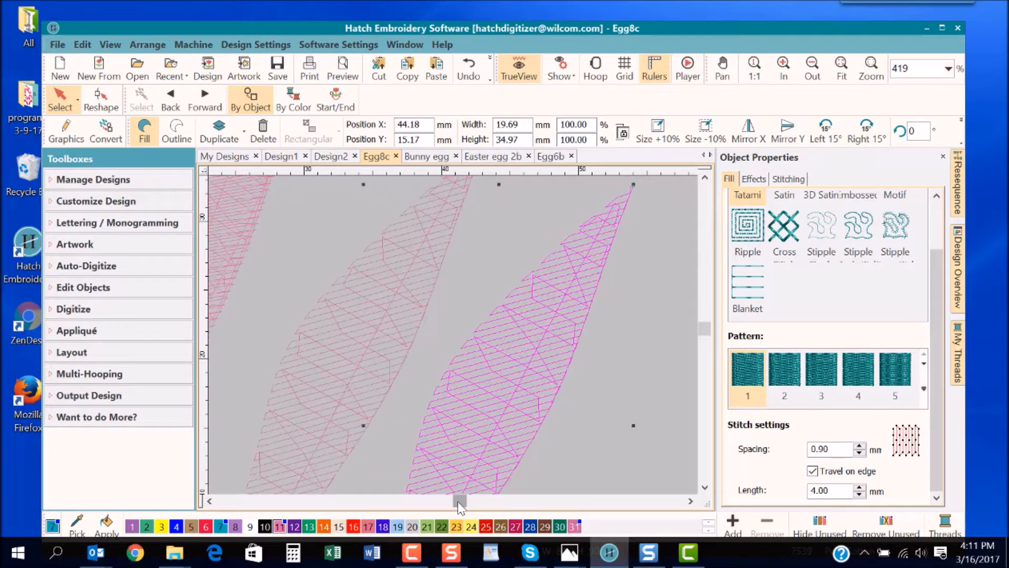
pyautogui.moveTo(461, 504); pyautogui.dragTo(460, 506)
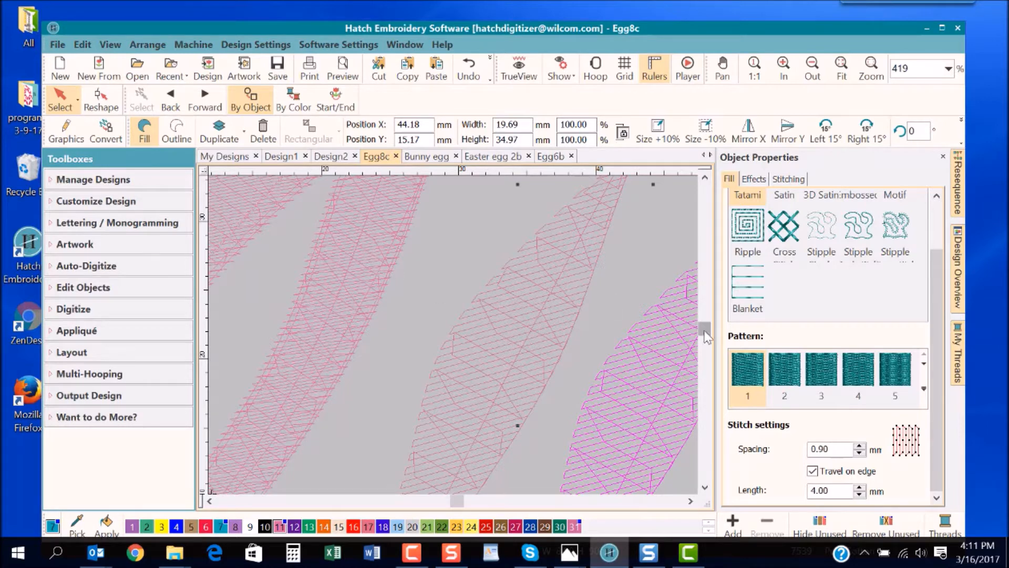
pyautogui.moveTo(703, 330); pyautogui.dragTo(703, 335)
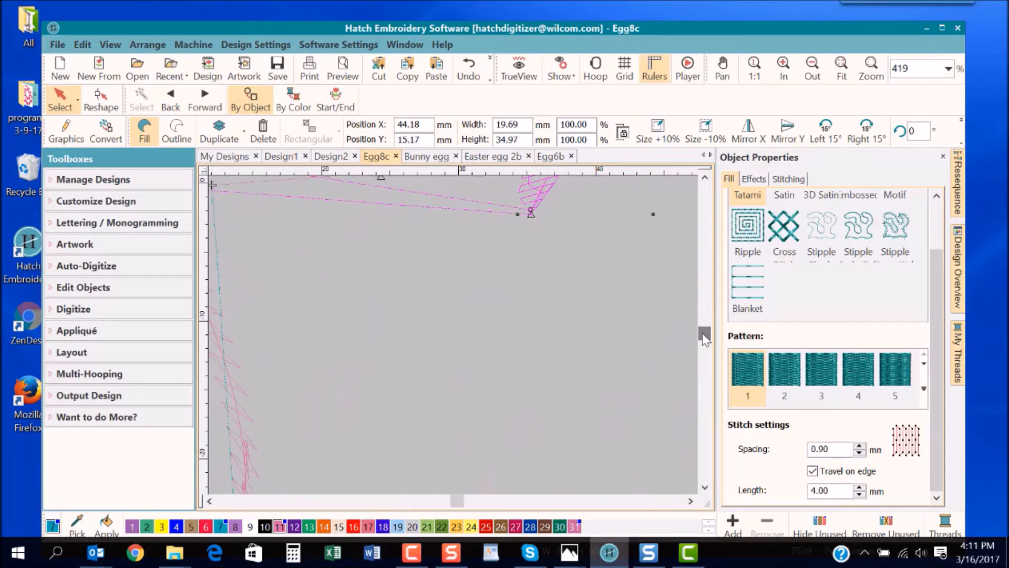
pyautogui.hotkey('shift', 'z')
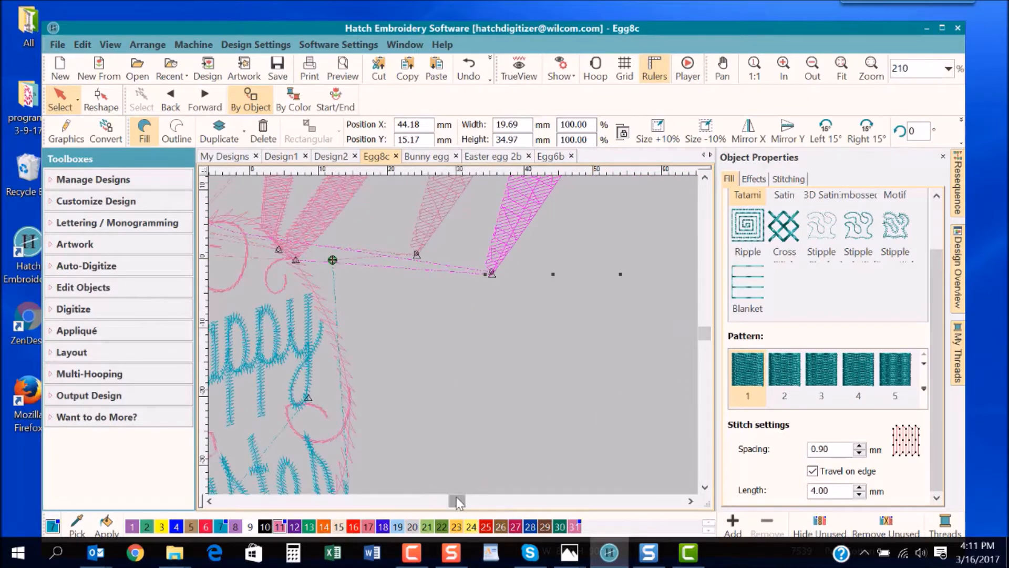
pyautogui.moveTo(458, 502); pyautogui.dragTo(452, 501)
# - Select the egg outline with its swirls and move it partly off the lettering, to about X 12.41, Y -22.87 mm
pyautogui.click(481, 287)
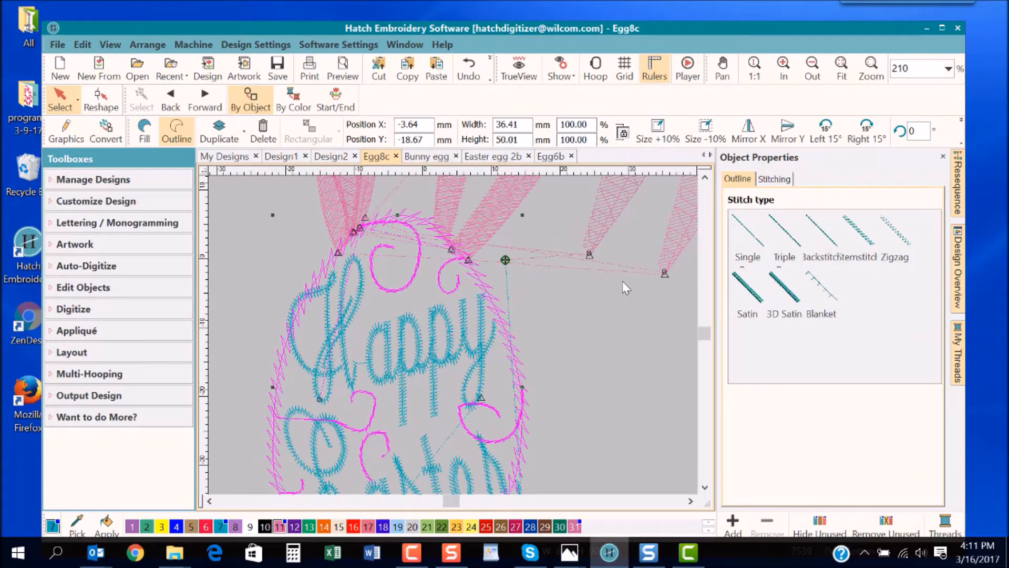
pyautogui.click(515, 304)
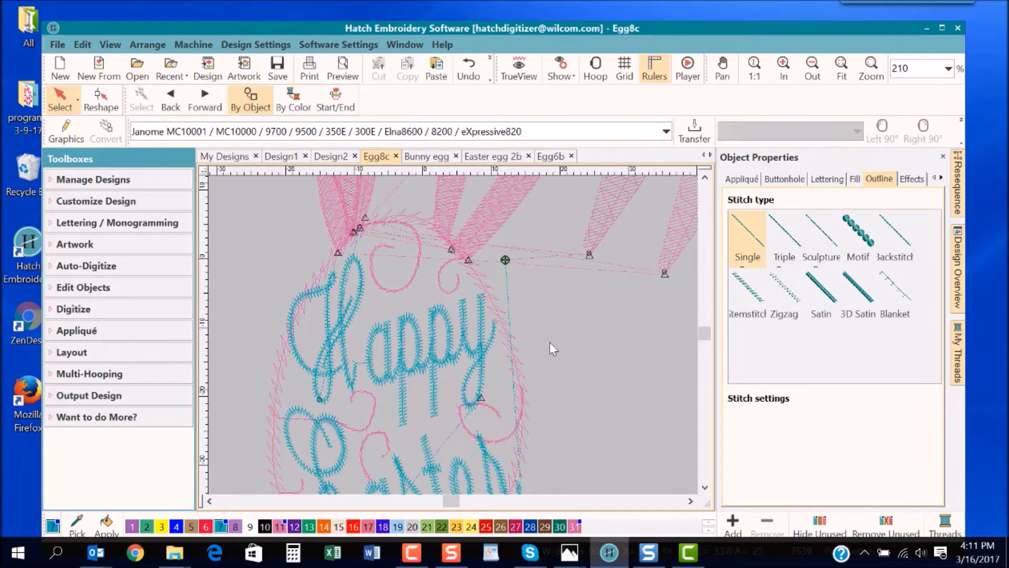
pyautogui.click(506, 339)
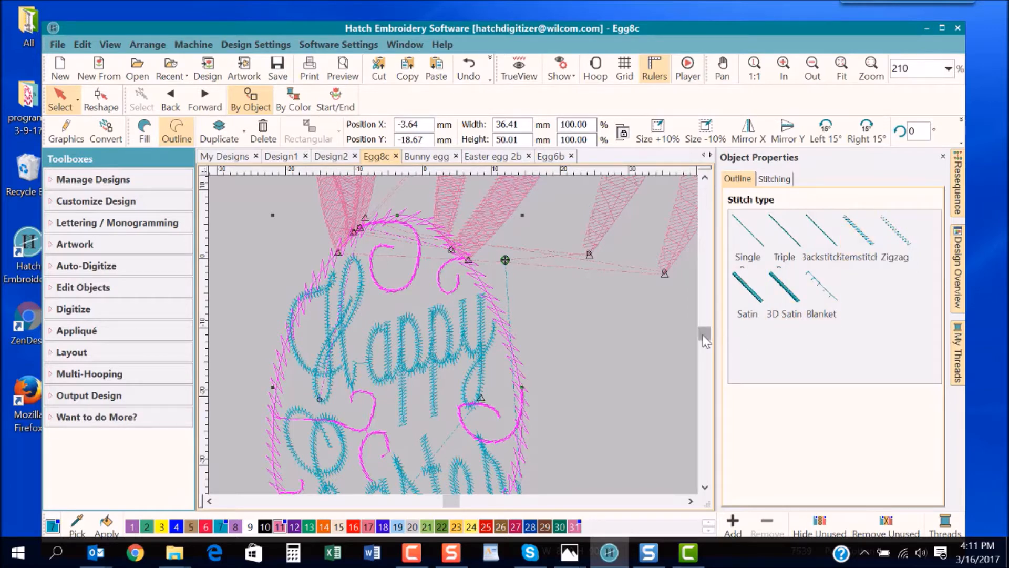
pyautogui.scroll(-5, 706, 341)
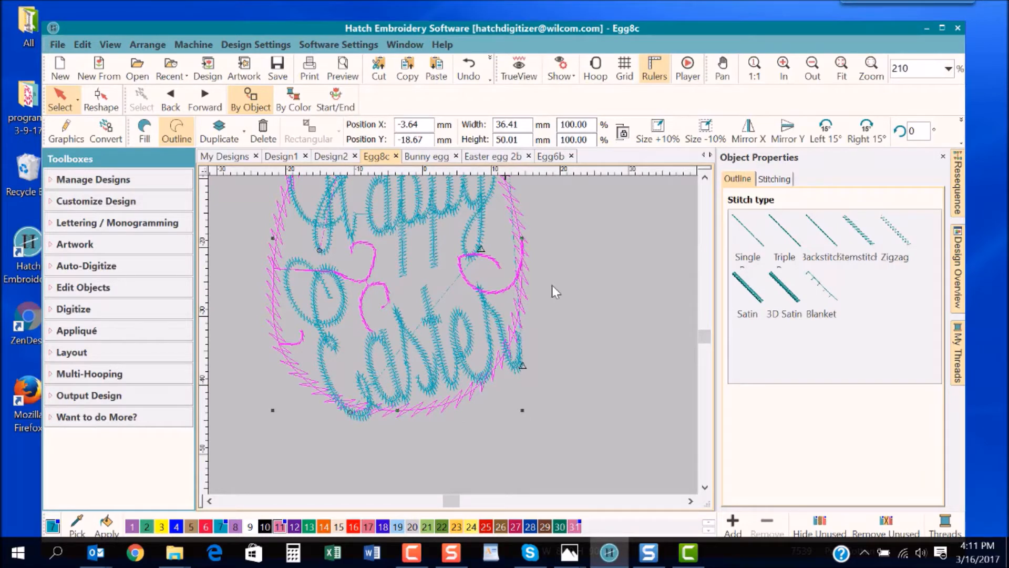
pyautogui.click(451, 305)
pyautogui.click(457, 267)
pyautogui.click(629, 285)
pyautogui.moveTo(460, 268); pyautogui.dragTo(572, 304)
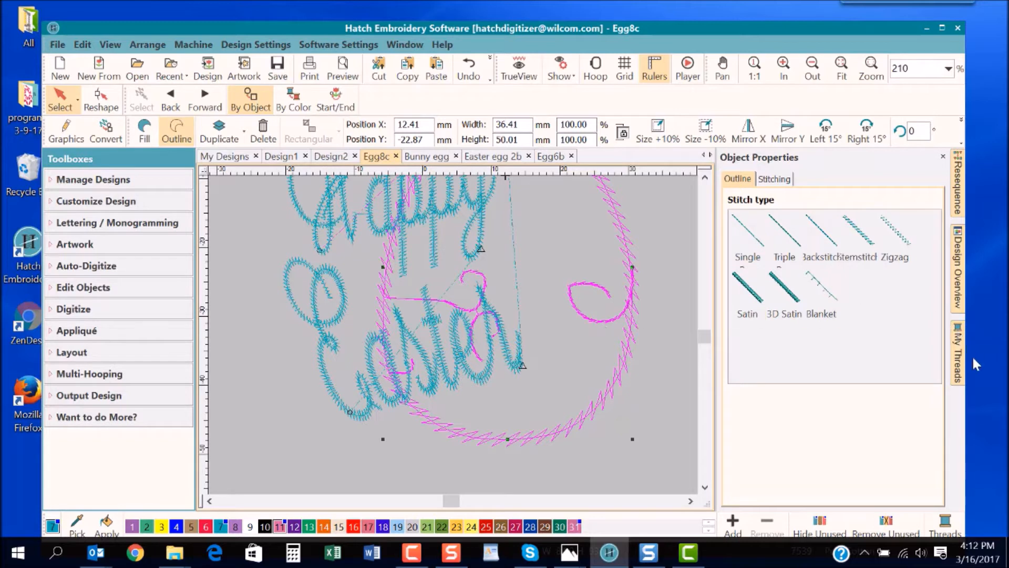
# - Show the object stitching sequence and move the egg outline clear of the lettering, to about X 45.11, Y -43.04 mm
pyautogui.click(958, 189)
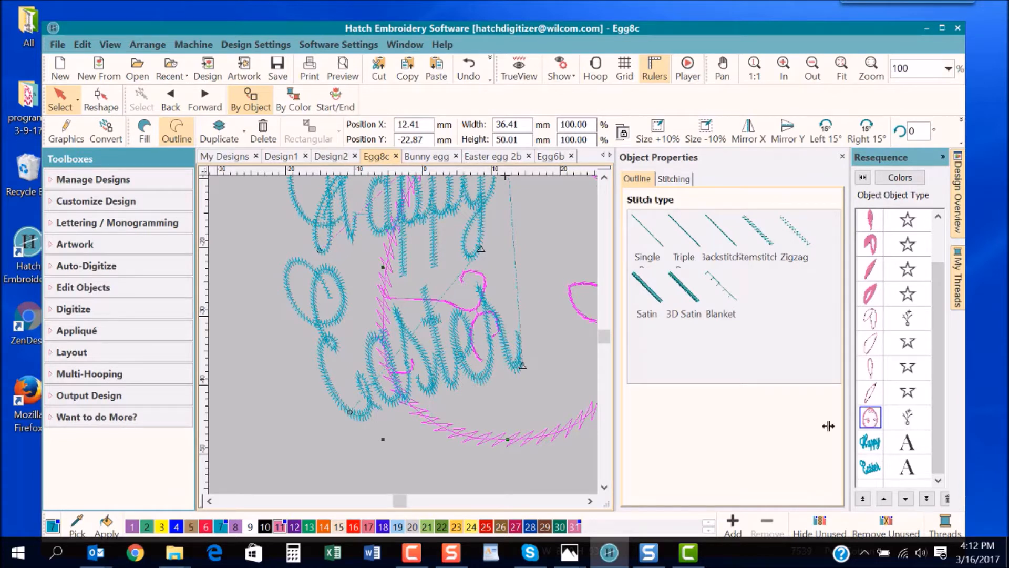
pyautogui.click(590, 500)
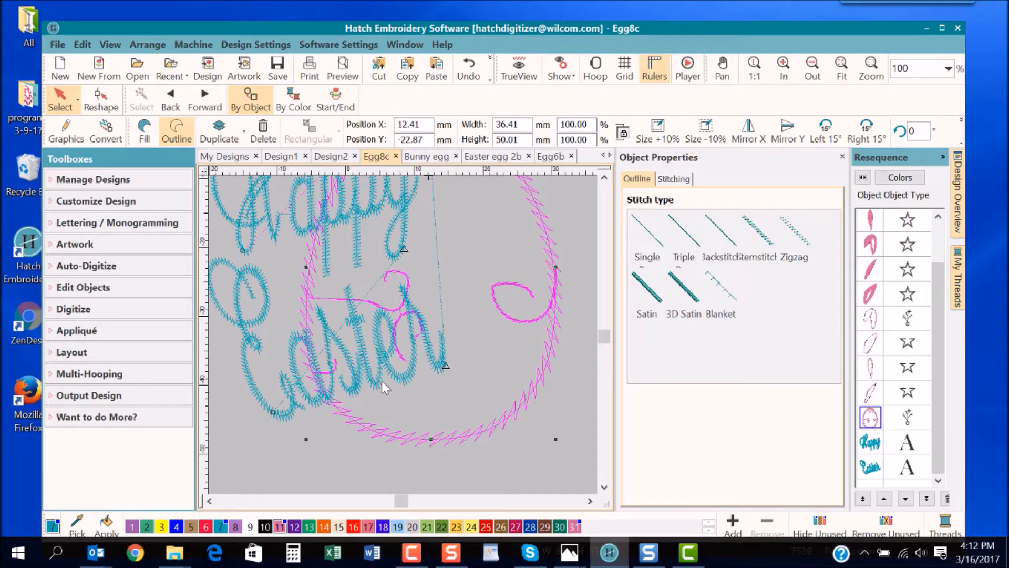
pyautogui.scroll(-2, 382, 380)
pyautogui.moveTo(500, 440); pyautogui.dragTo(539, 464)
pyautogui.click(590, 501)
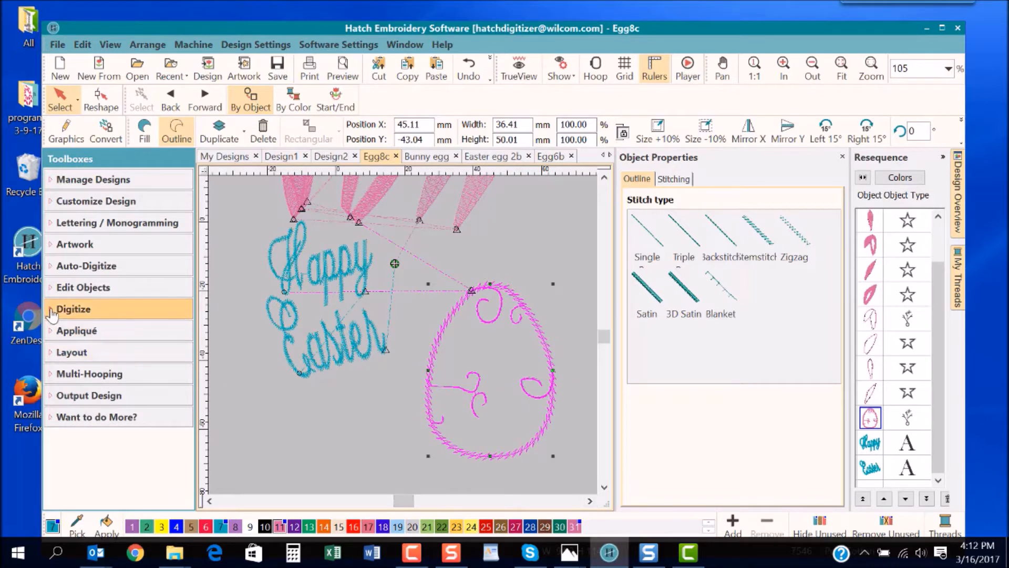
# - Compare the egg outline with TrueView on and off, and break the branched outline apart into separate objects
pyautogui.click(50, 288)
pyautogui.moveTo(190, 284); pyautogui.dragTo(190, 374)
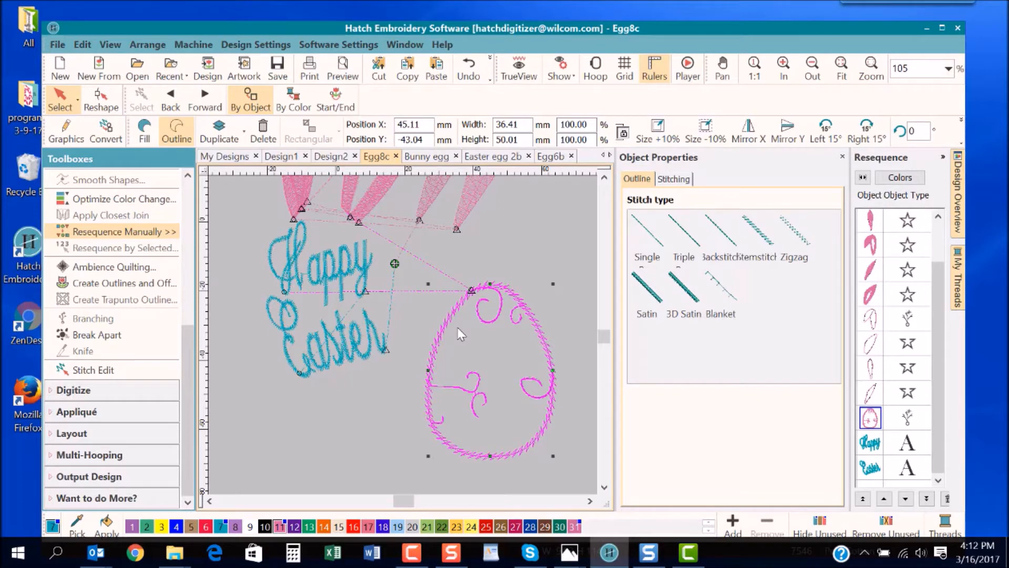
pyautogui.press('t')
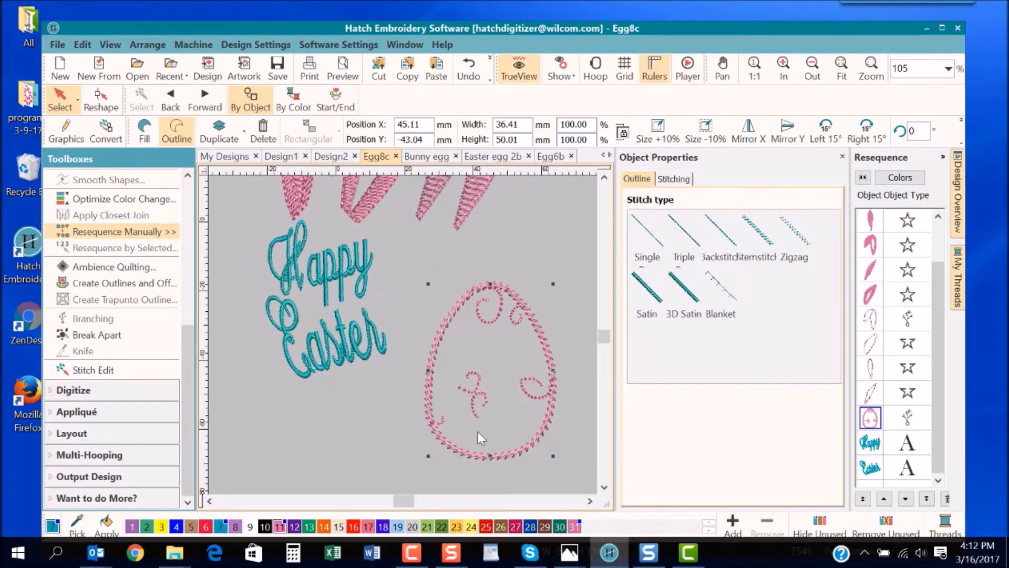
pyautogui.click(498, 456)
pyautogui.press('t')
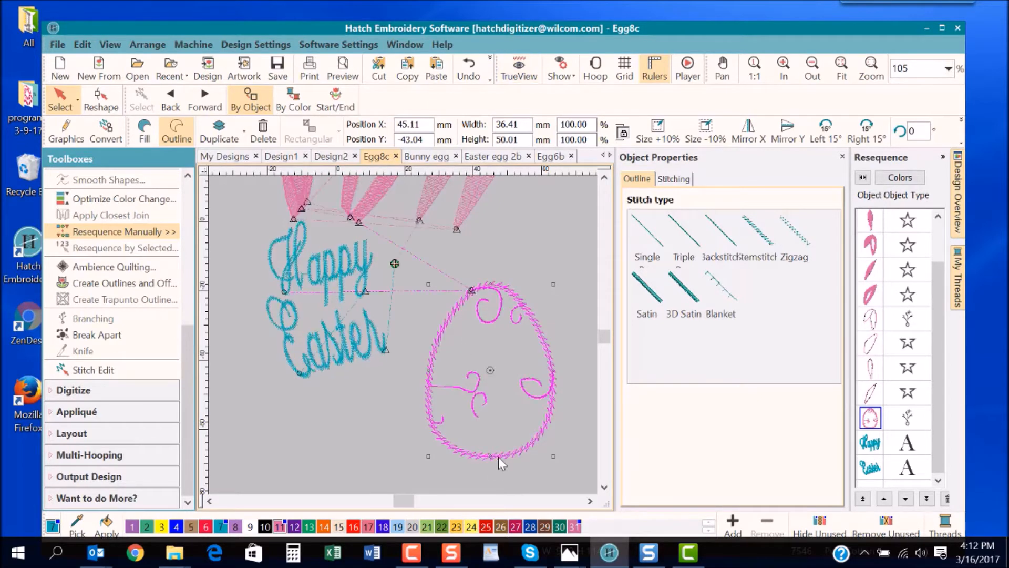
pyautogui.press('t')
pyautogui.press('t')
pyautogui.press('t')
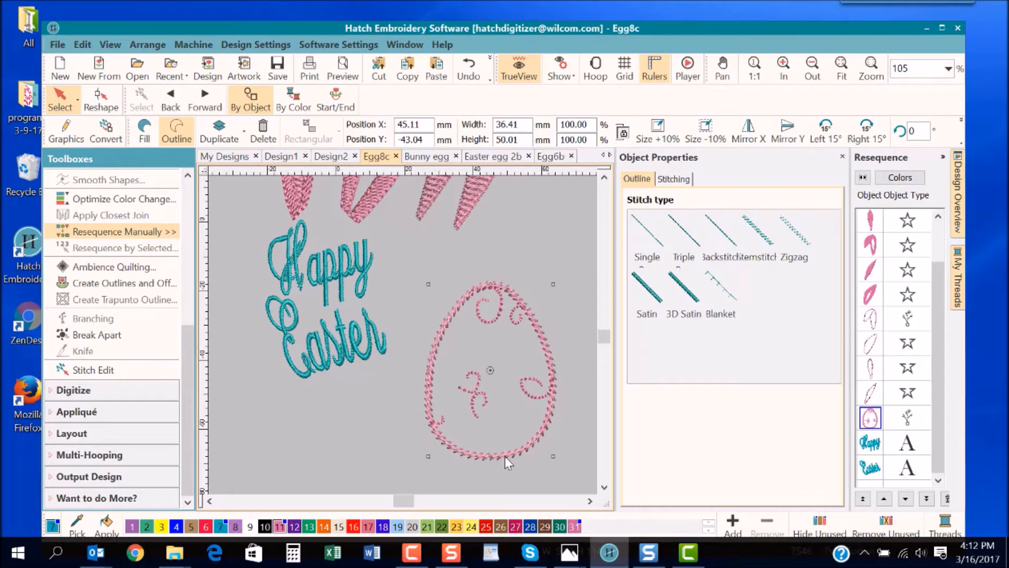
pyautogui.press('t')
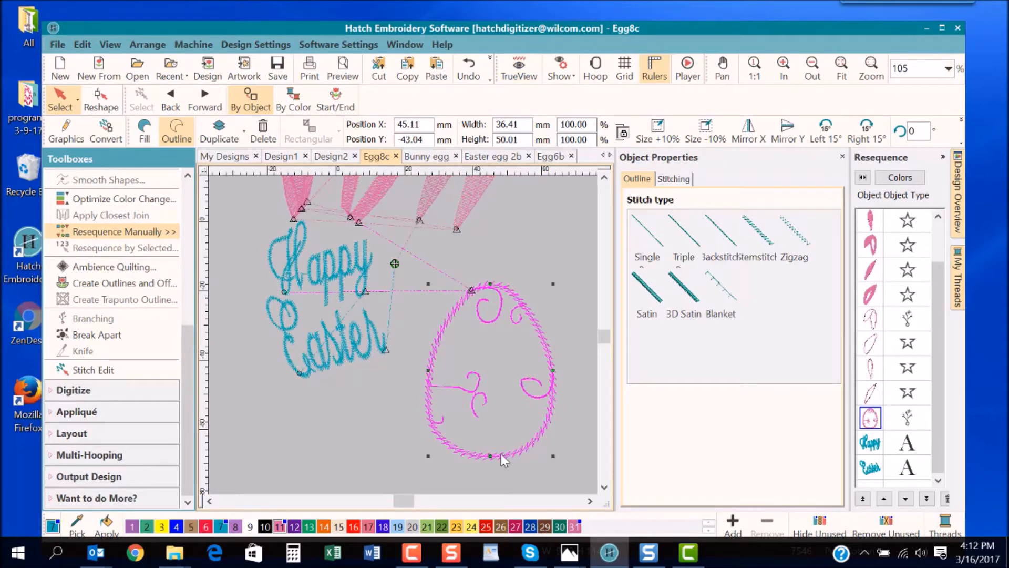
pyautogui.click(116, 338)
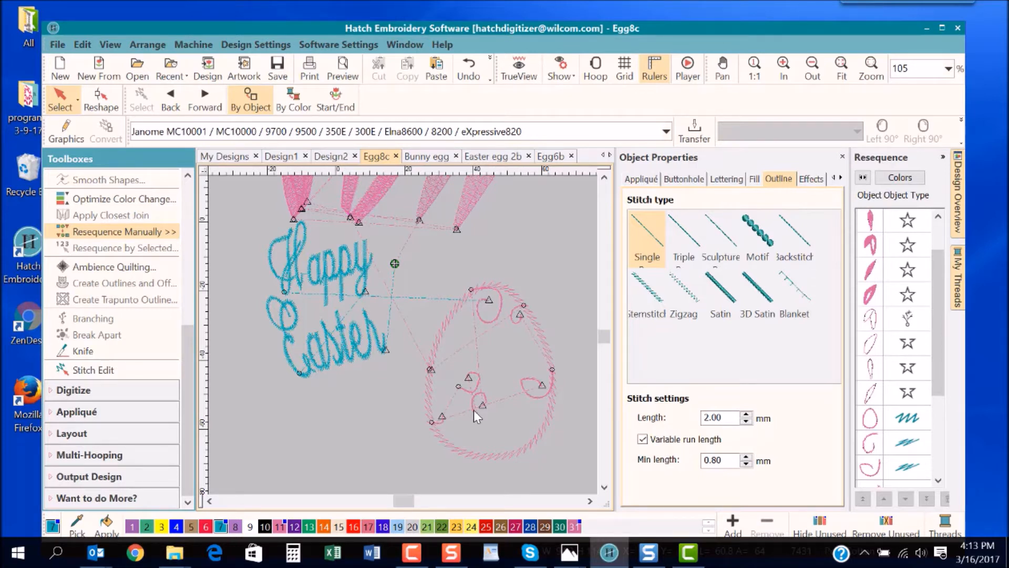
# - Undo the break-apart and both moves of the egg outline
pyautogui.click(475, 76)
pyautogui.click(475, 76)
pyautogui.click(475, 76)
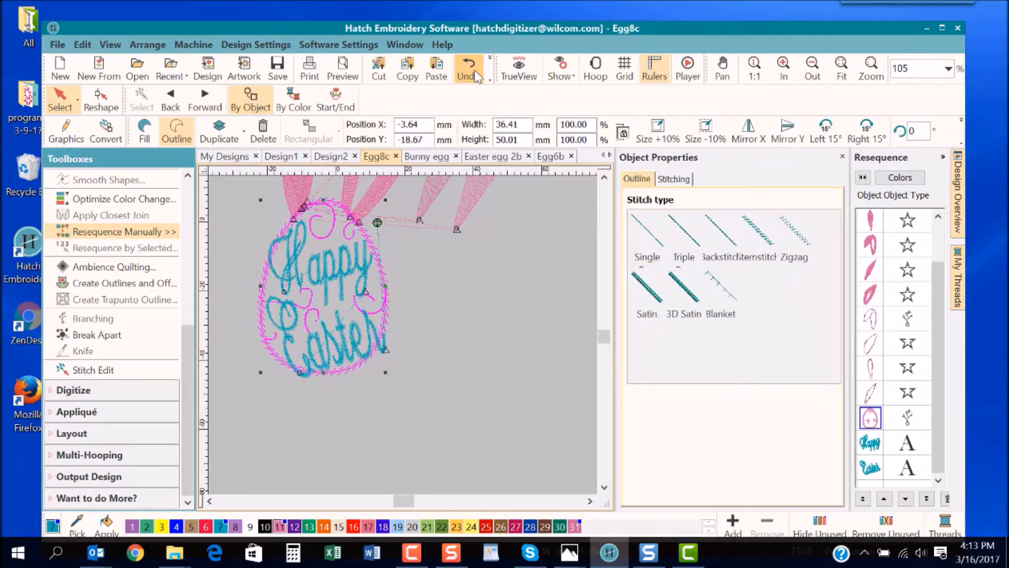
# - Inspect the object properties of the "Easter" and "Happy" lettering
pyautogui.click(522, 412)
pyautogui.moveTo(404, 502); pyautogui.dragTo(395, 505)
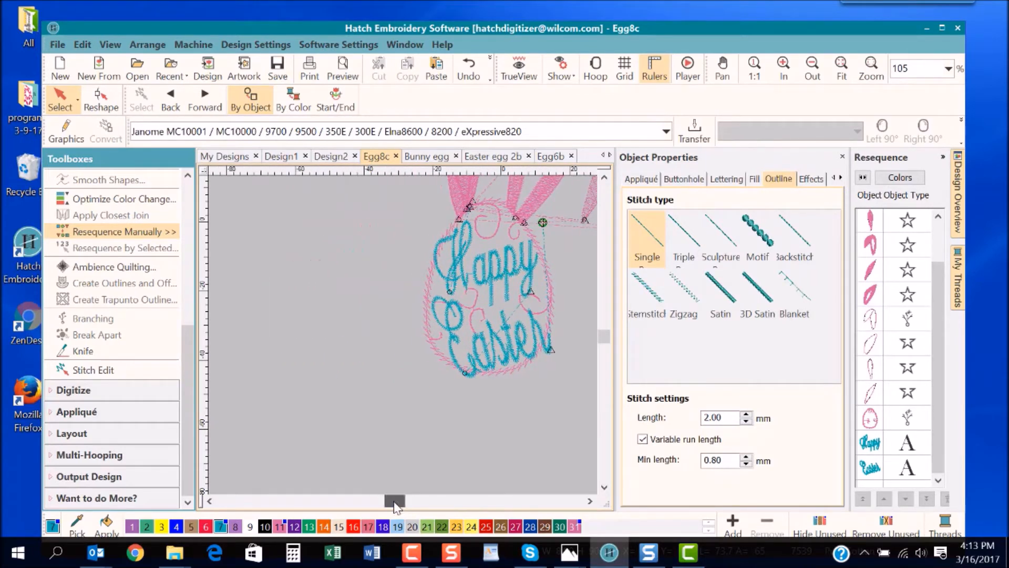
pyautogui.click(475, 359)
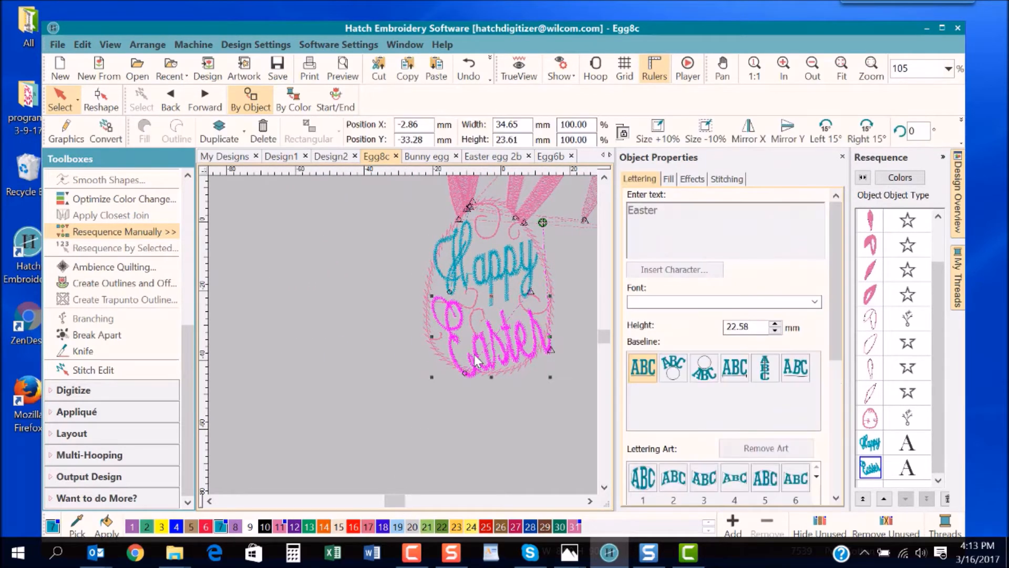
pyautogui.click(488, 278)
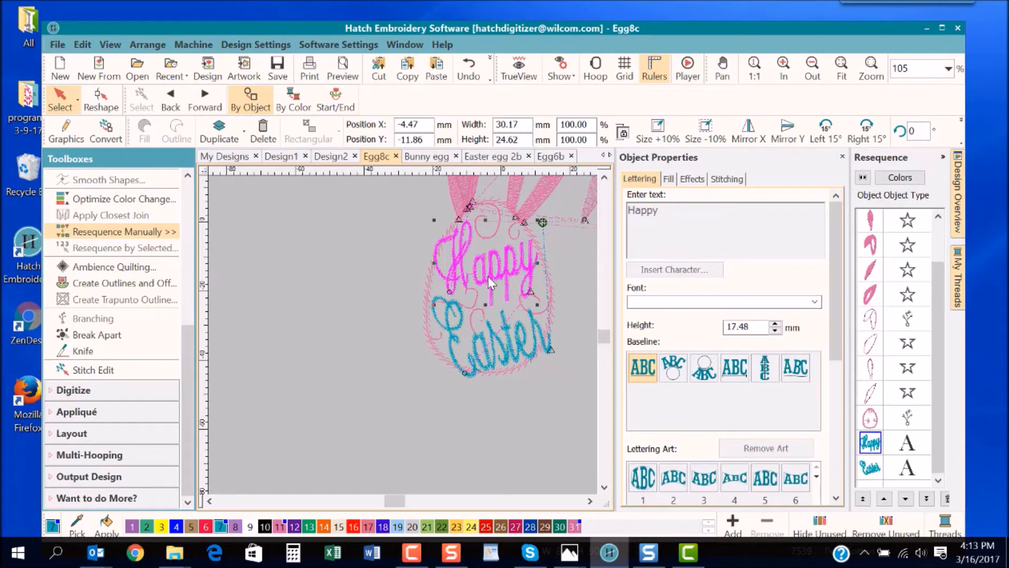
# - Move the "Happy" lettering off the egg to about X -37.48, Y -11.24 mm, and check its available fonts
pyautogui.click(405, 279)
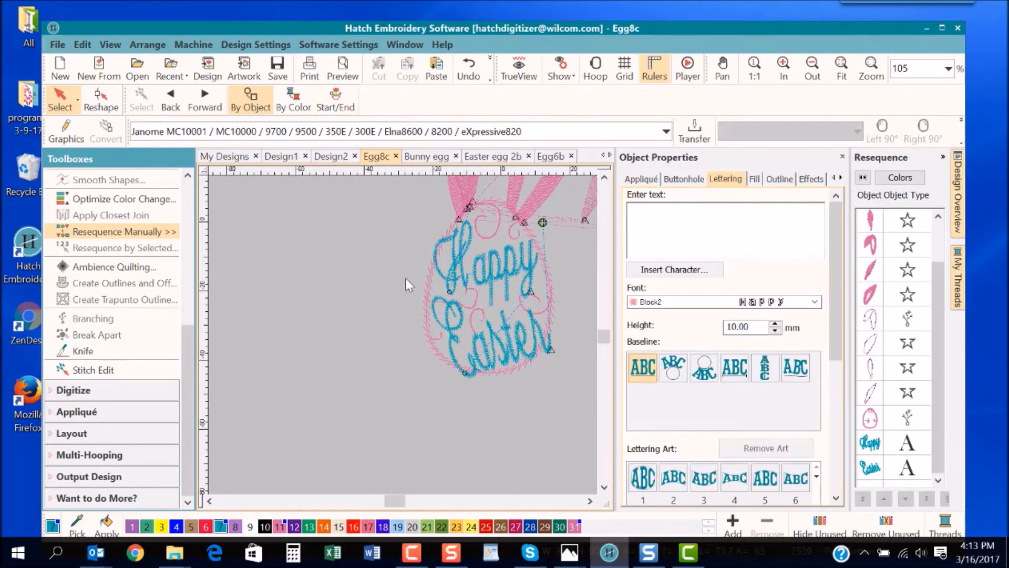
pyautogui.moveTo(454, 272); pyautogui.dragTo(343, 263)
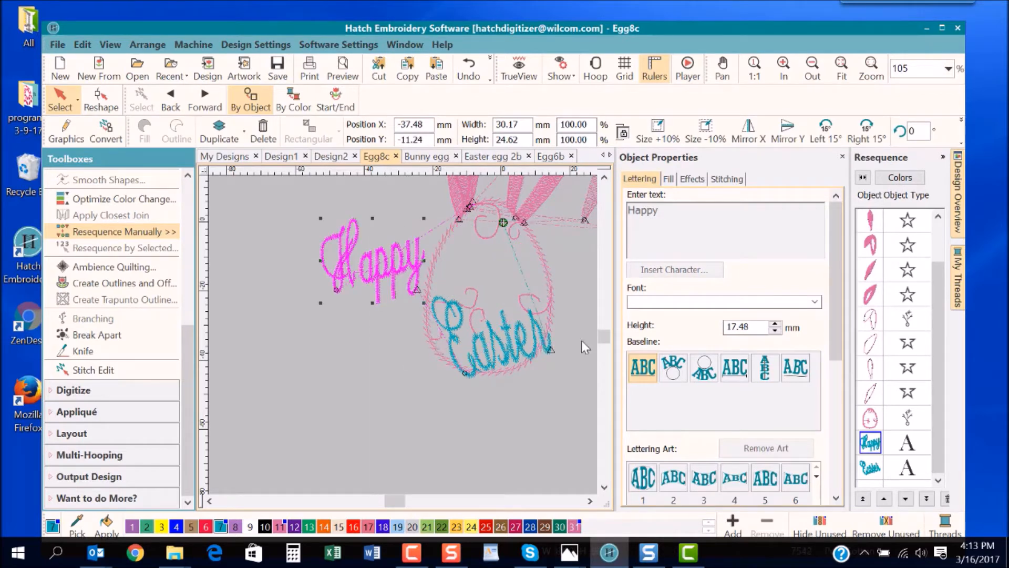
pyautogui.click(816, 303)
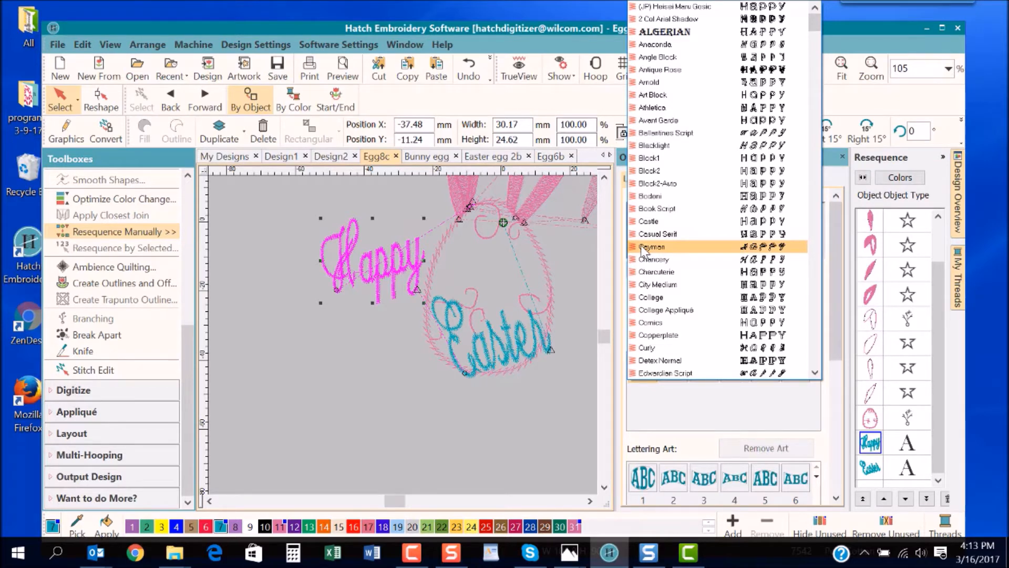
pyautogui.click(510, 335)
pyautogui.click(515, 355)
pyautogui.click(509, 428)
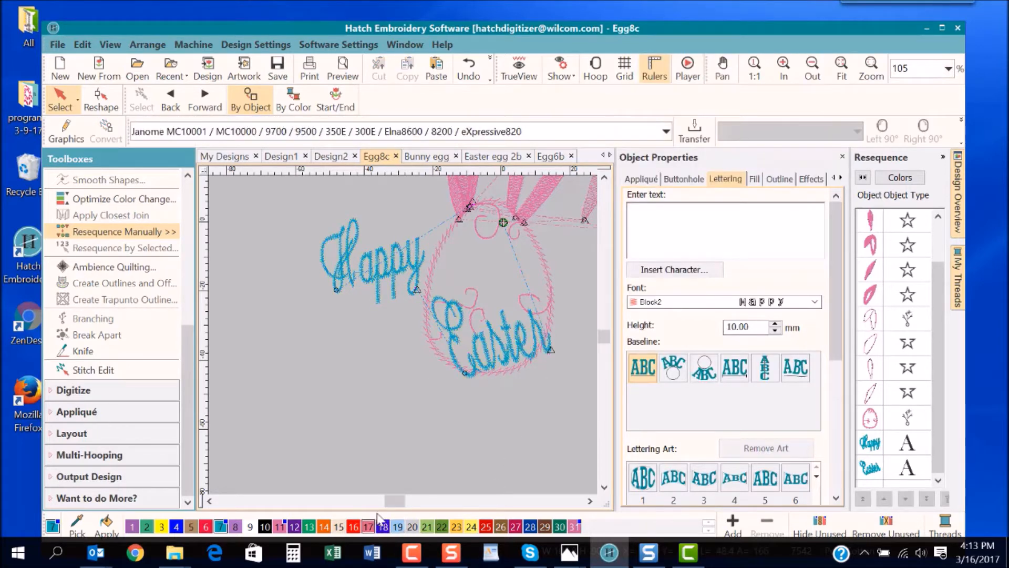
# - Inspect the properties of the "Easter" lettering, egg outline and left ear, and view the whole design in TrueView
pyautogui.moveTo(389, 500); pyautogui.dragTo(393, 500)
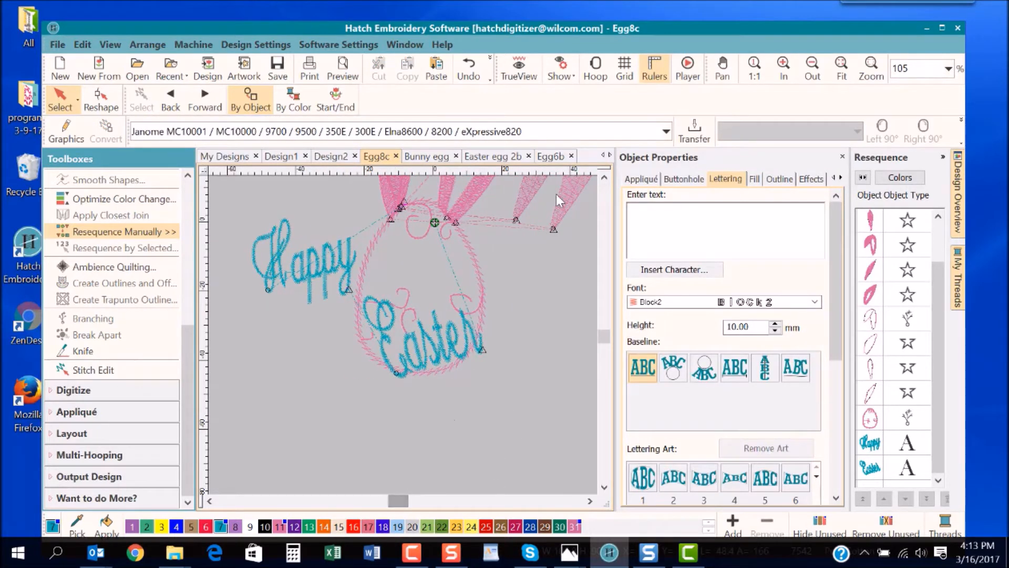
pyautogui.click(599, 178)
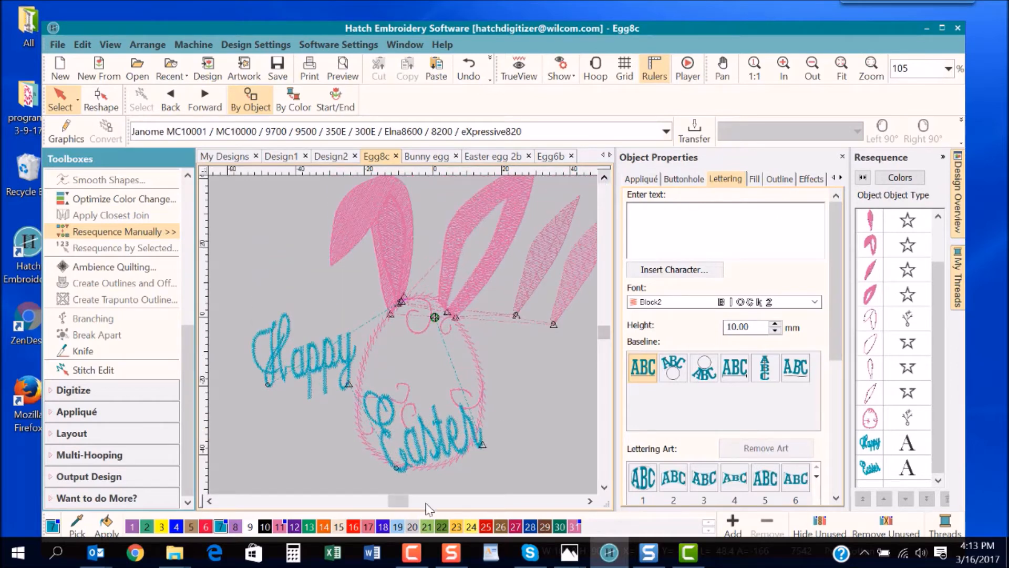
pyautogui.click(425, 432)
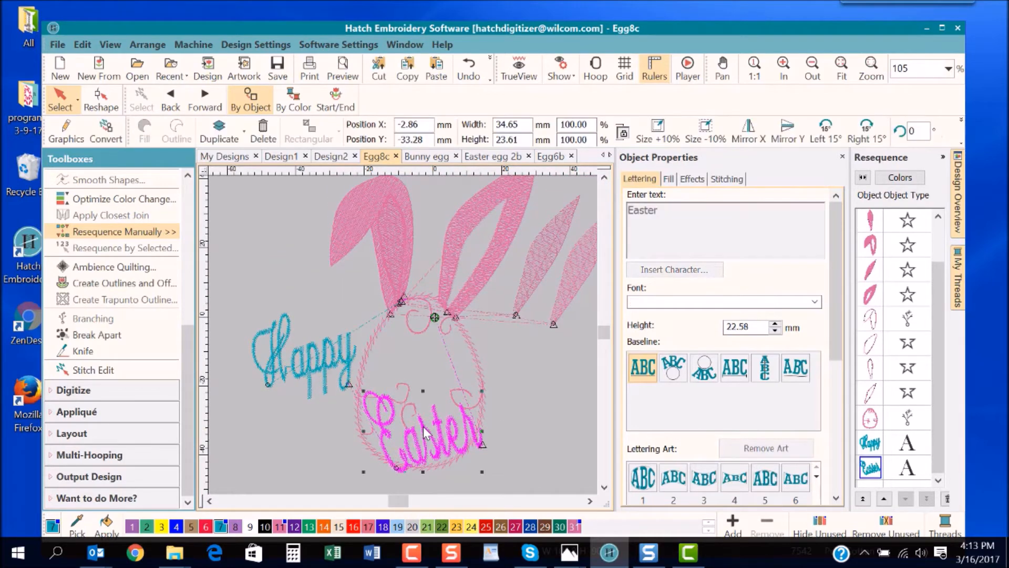
pyautogui.click(379, 327)
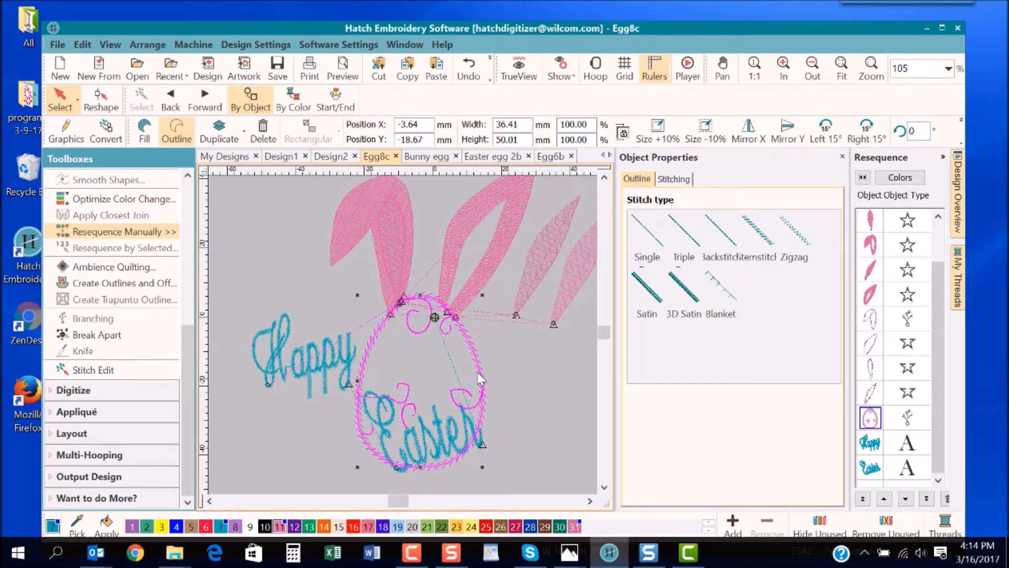
pyautogui.click(364, 207)
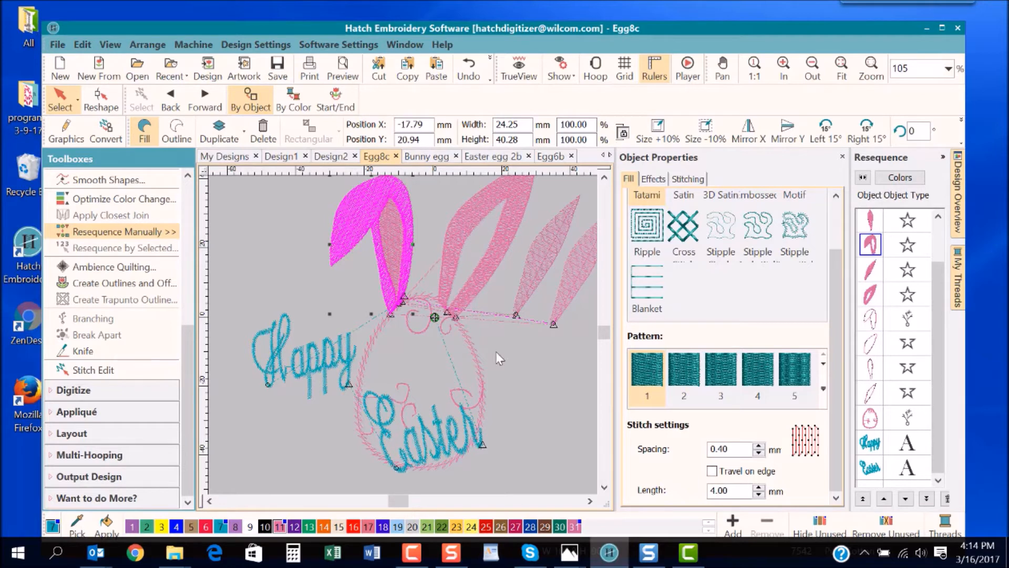
pyautogui.click(590, 501)
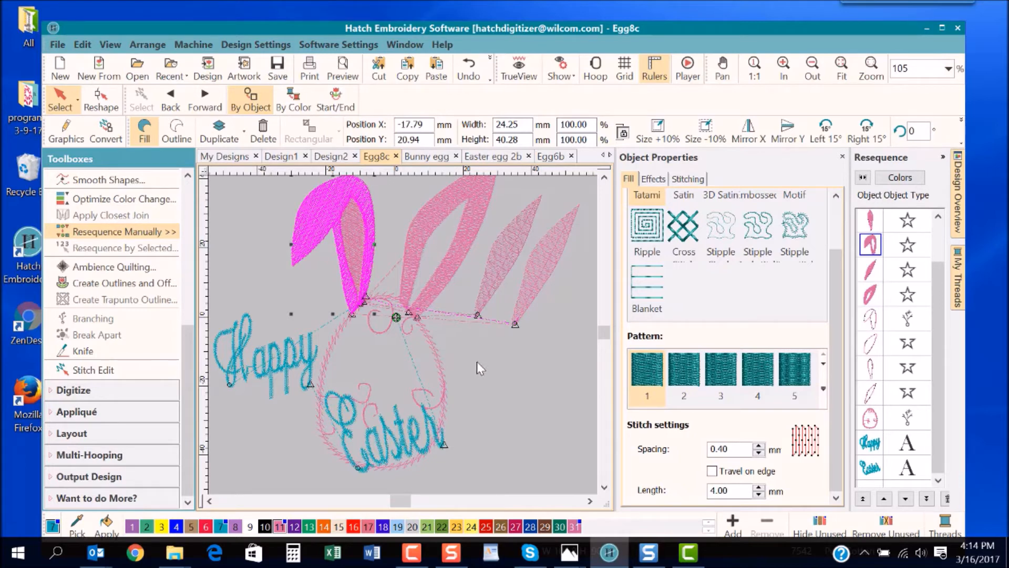
pyautogui.click(500, 403)
pyautogui.press('t')
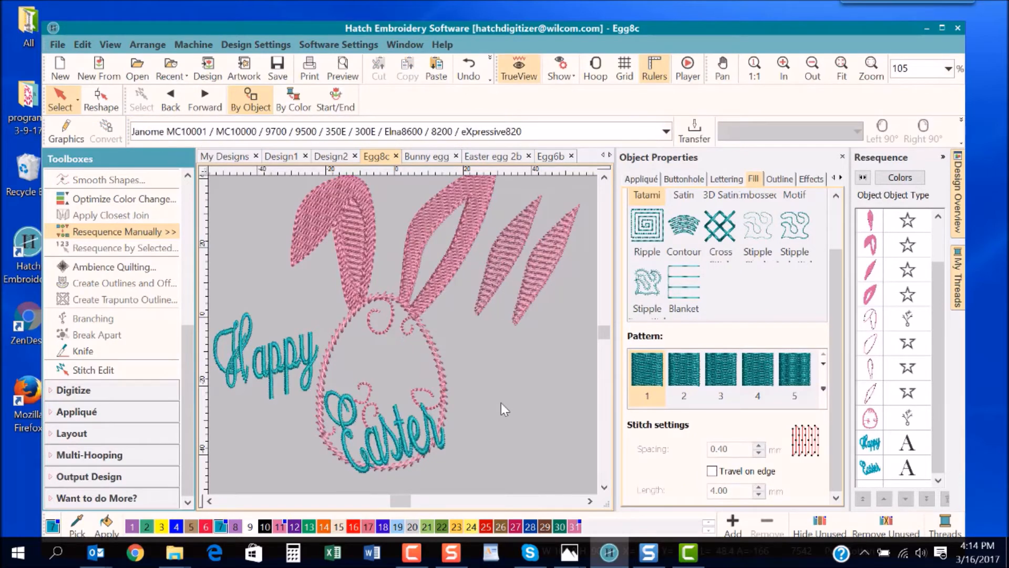
# - Switch to the Bunny egg design, show it in TrueView, and inspect the properties of the leafy vine and rabbit
pyautogui.click(421, 166)
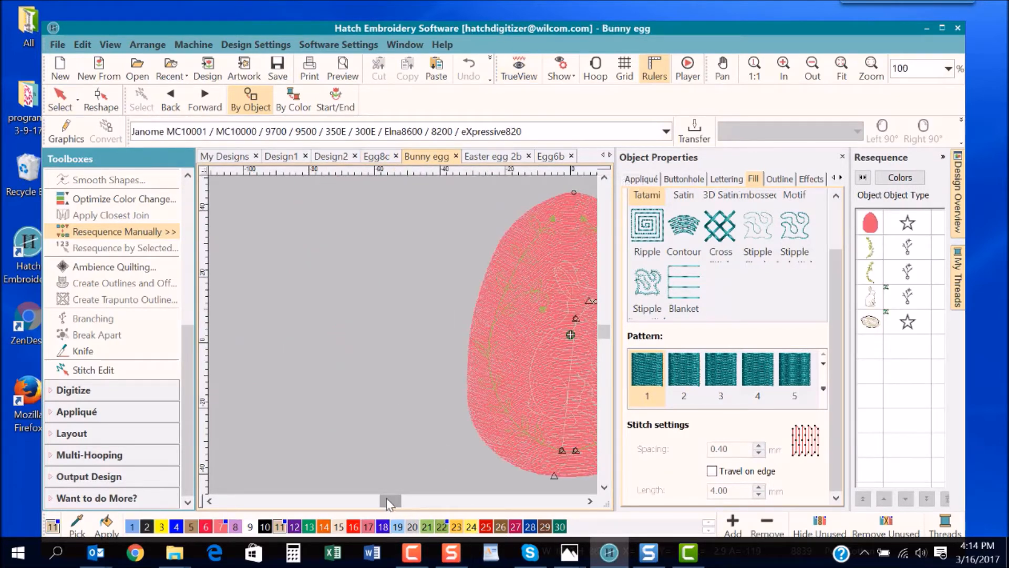
pyautogui.moveTo(390, 501); pyautogui.dragTo(397, 501)
pyautogui.press('t')
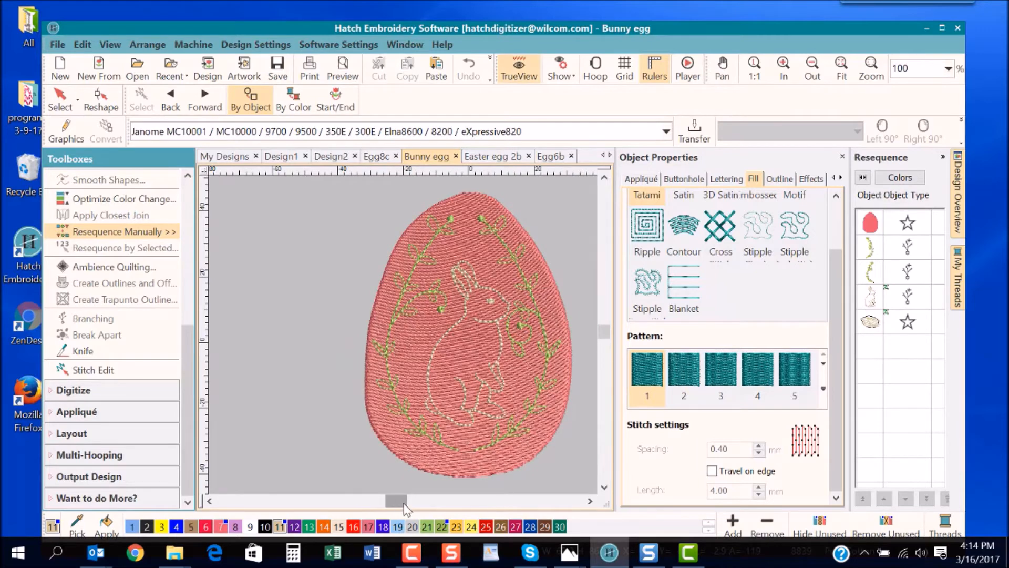
pyautogui.moveTo(404, 506); pyautogui.dragTo(407, 508)
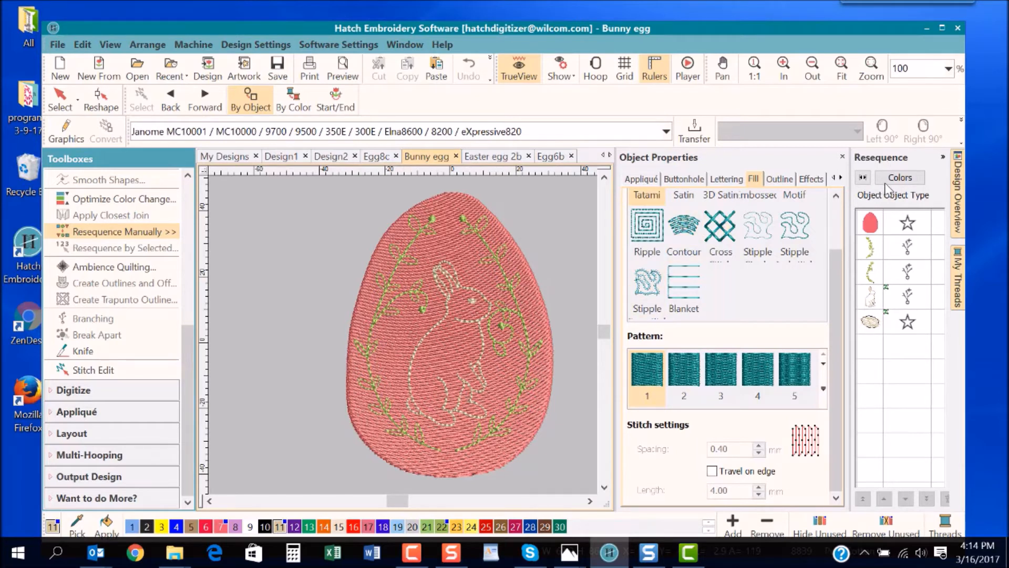
pyautogui.click(484, 238)
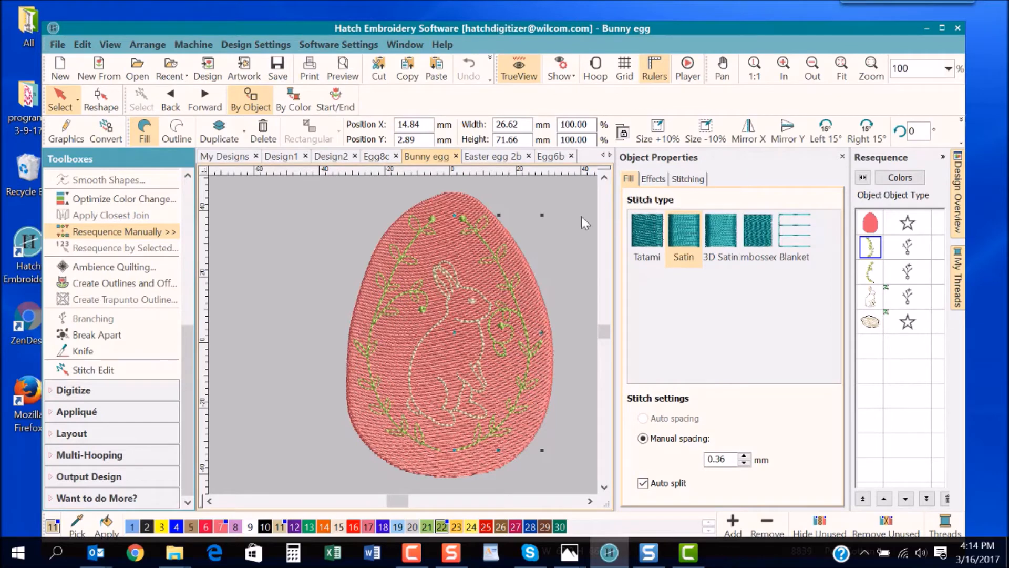
pyautogui.click(461, 287)
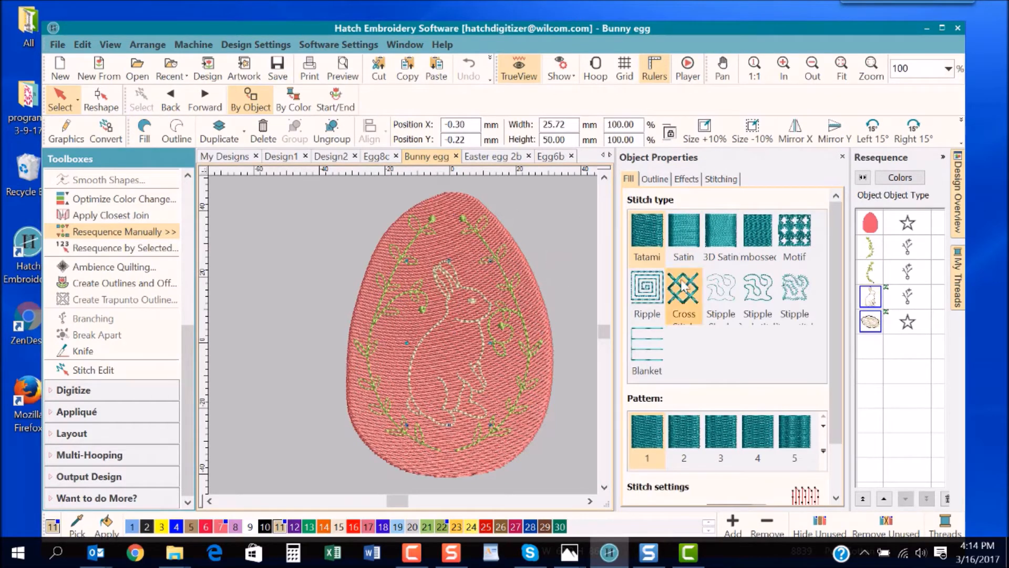
pyautogui.click(545, 237)
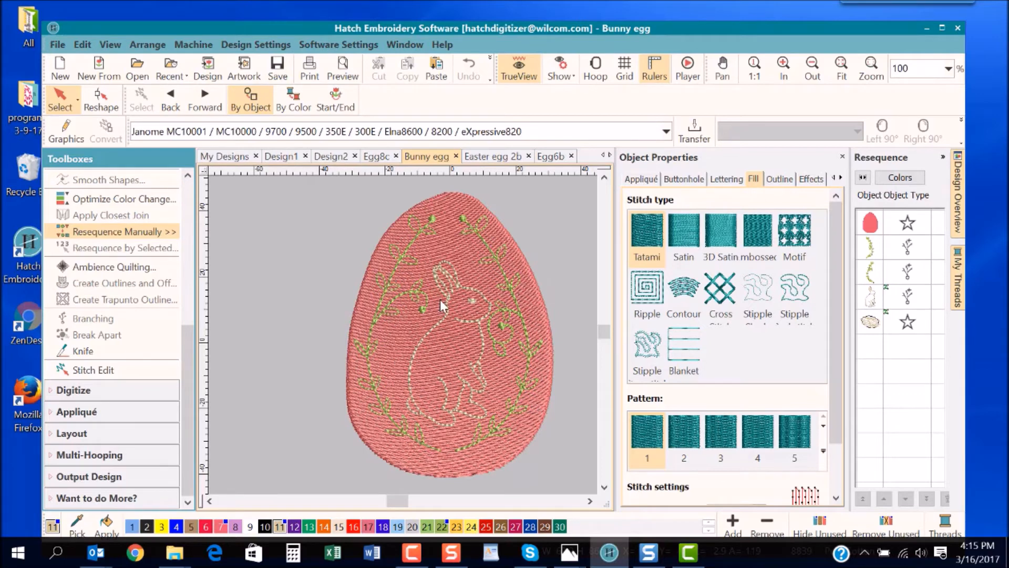
# - Switch to the Easter egg 2b design and show it in TrueView
pyautogui.click(496, 156)
pyautogui.moveTo(392, 502); pyautogui.dragTo(399, 505)
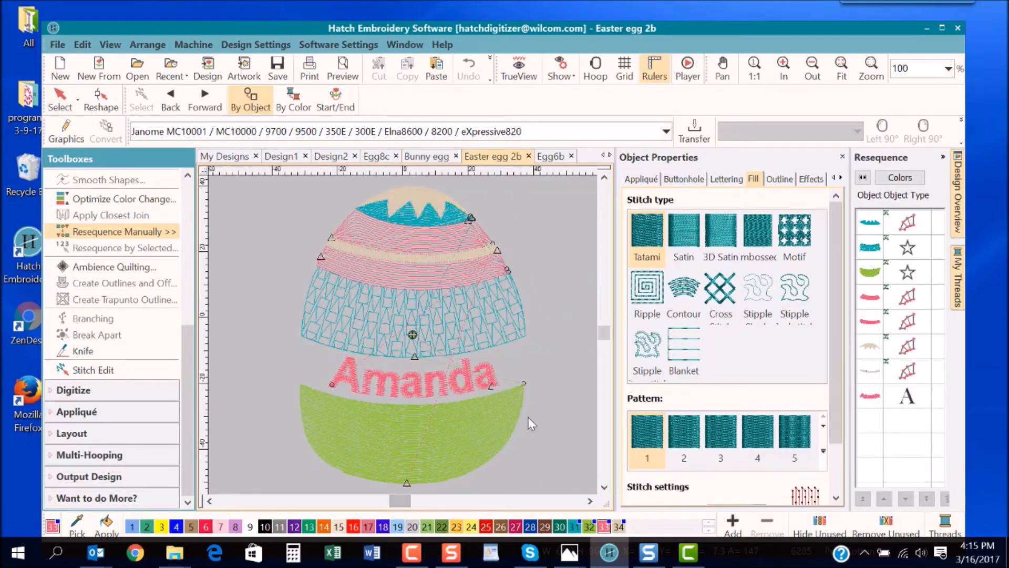
pyautogui.press('t')
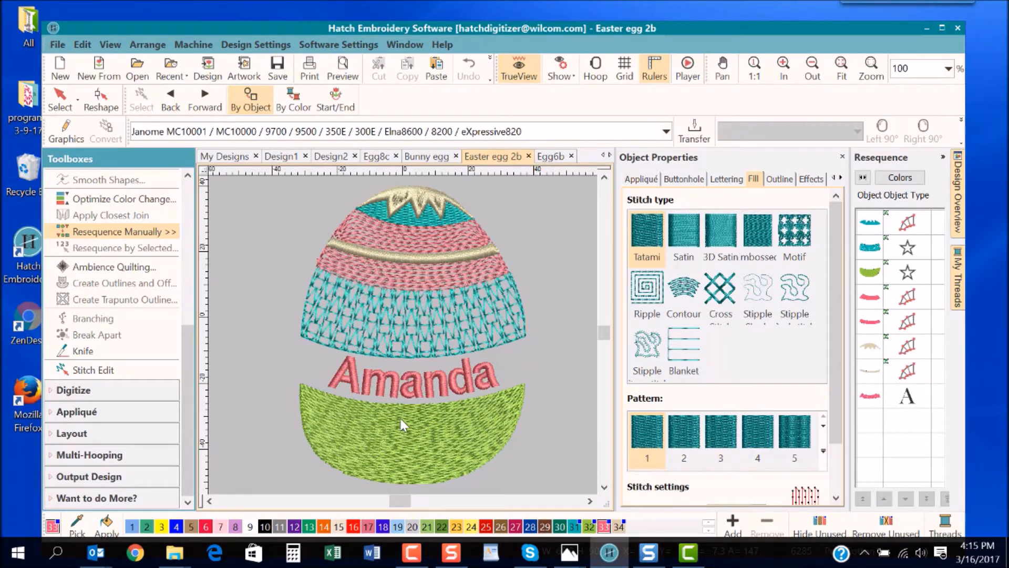
pyautogui.click(562, 254)
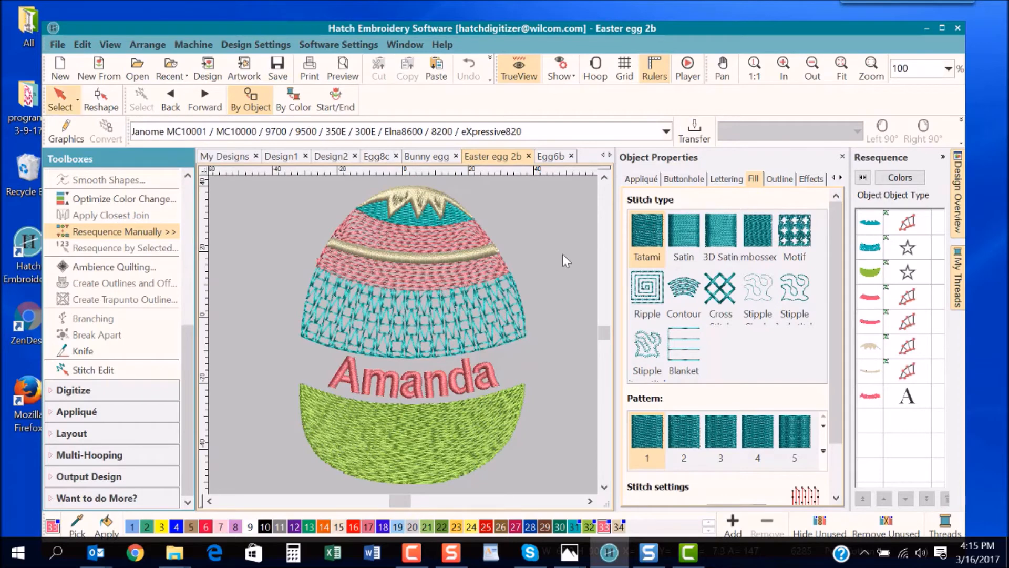
# - Ungroup the striped egg so its sections can be selected individually
pyautogui.click(464, 236)
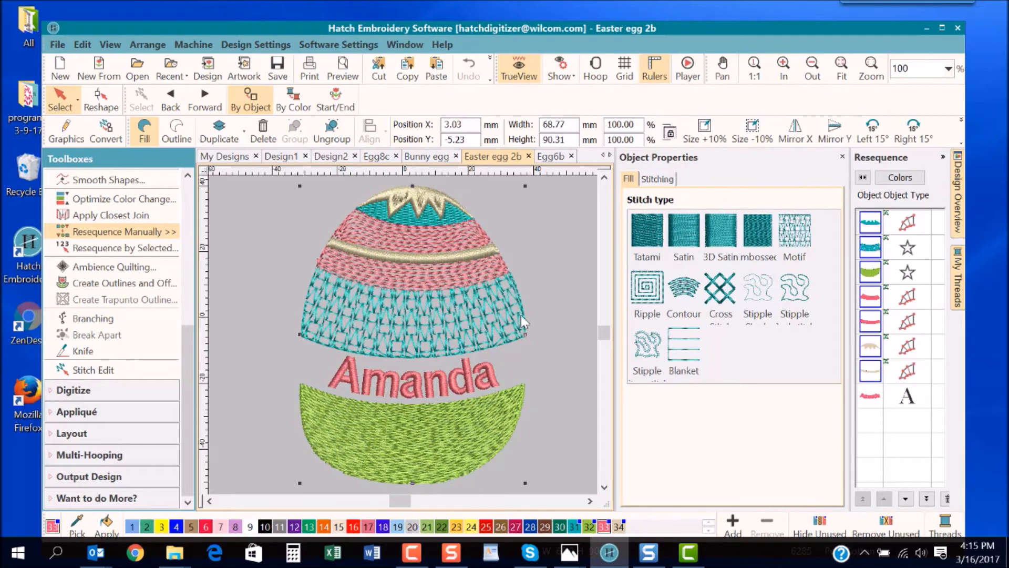
pyautogui.click(556, 304)
pyautogui.click(512, 333)
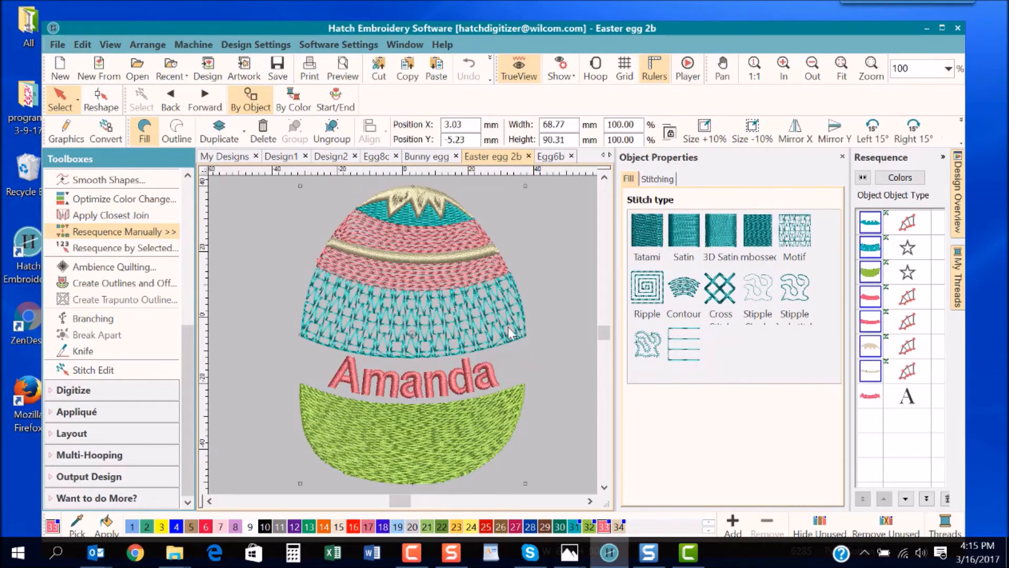
pyautogui.click(350, 137)
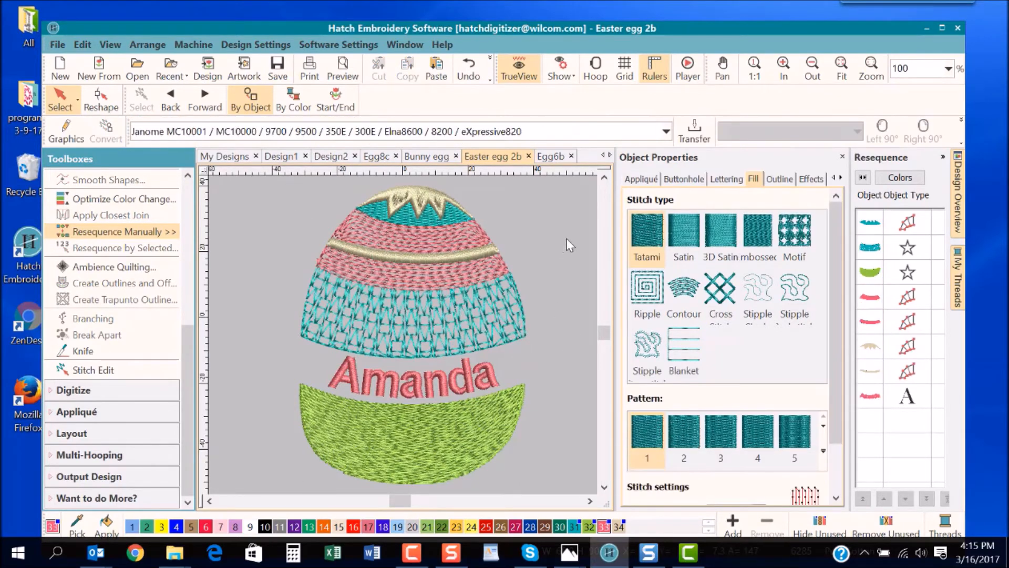
# - Inspect the fill settings of the wide teal section and the upper pink band
pyautogui.click(493, 296)
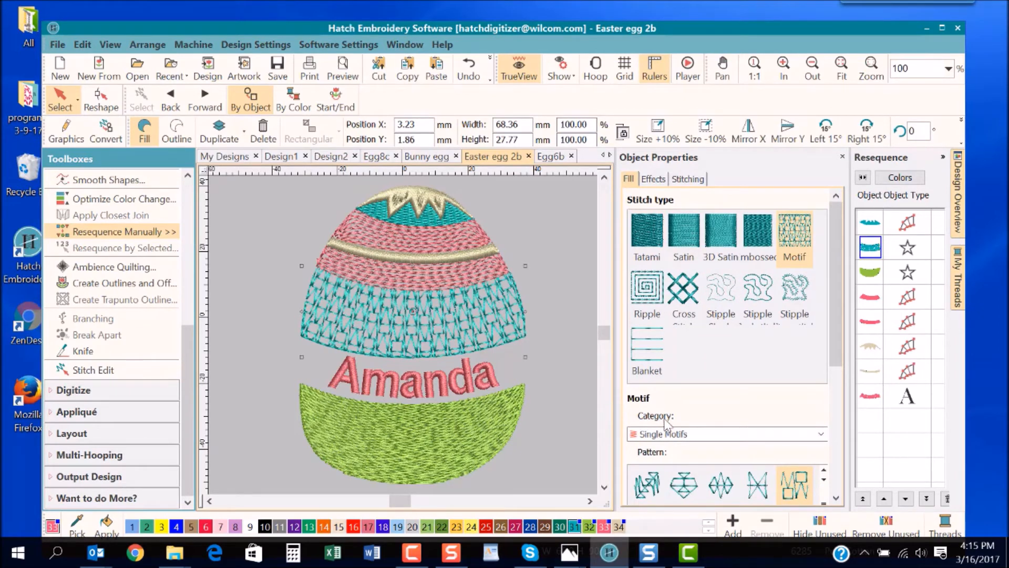
pyautogui.scroll(-2, 831, 349)
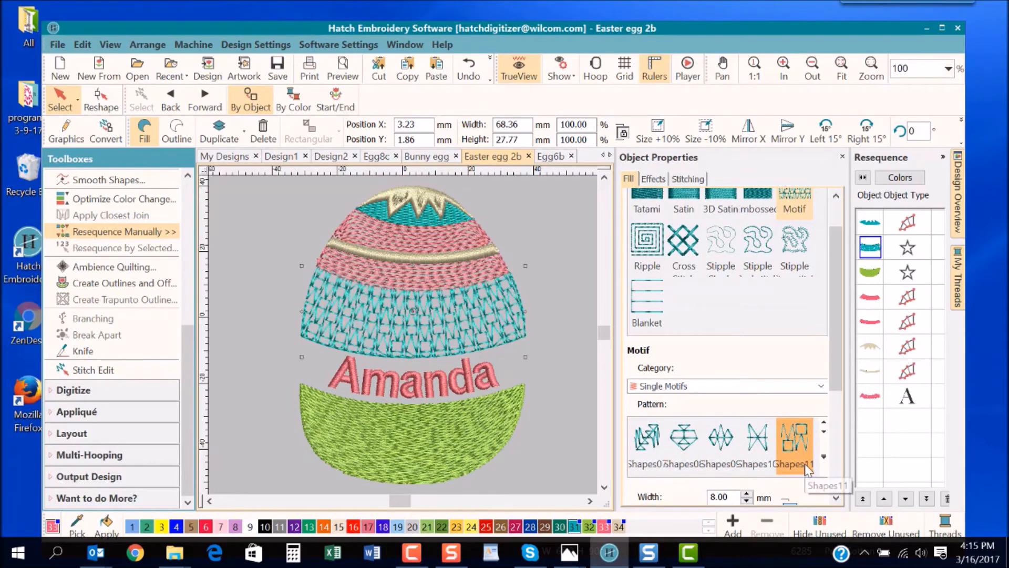
pyautogui.click(438, 235)
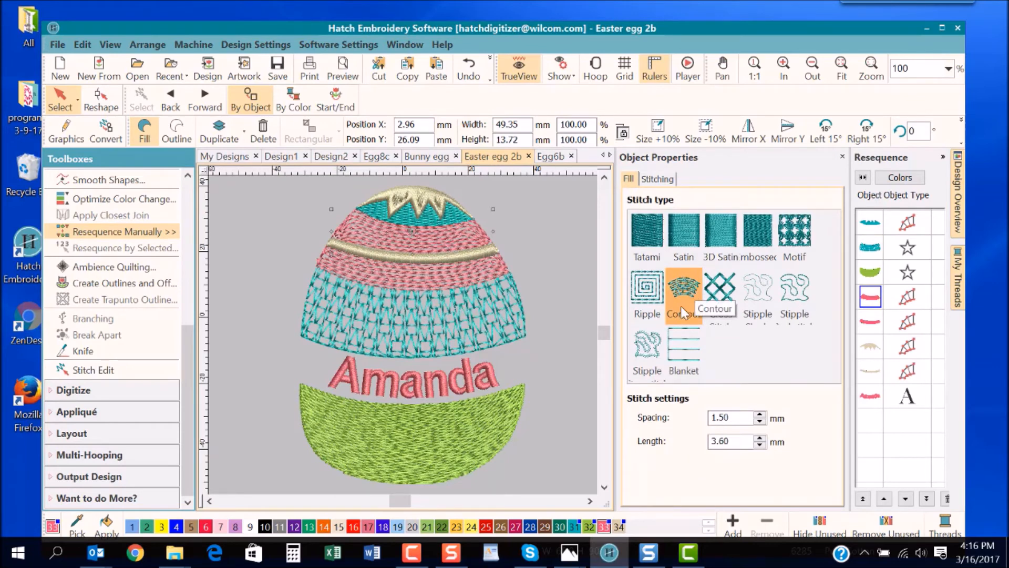
# - Inspect the green bottom section's fill and Florentine effect settings, and move that section down about 2 mm
pyautogui.click(452, 434)
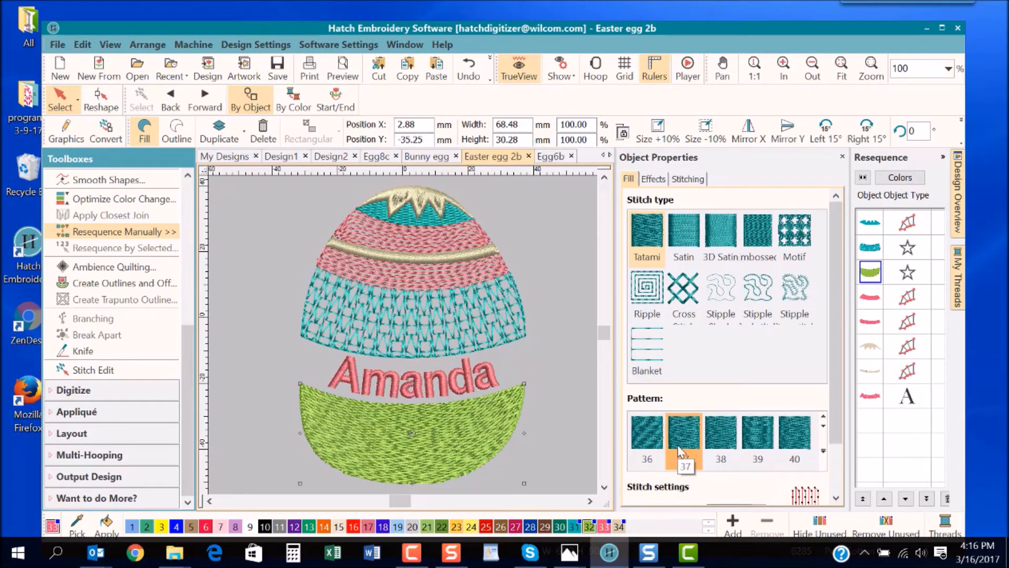
pyautogui.click(652, 179)
pyautogui.moveTo(832, 329); pyautogui.dragTo(844, 445)
pyautogui.click(635, 468)
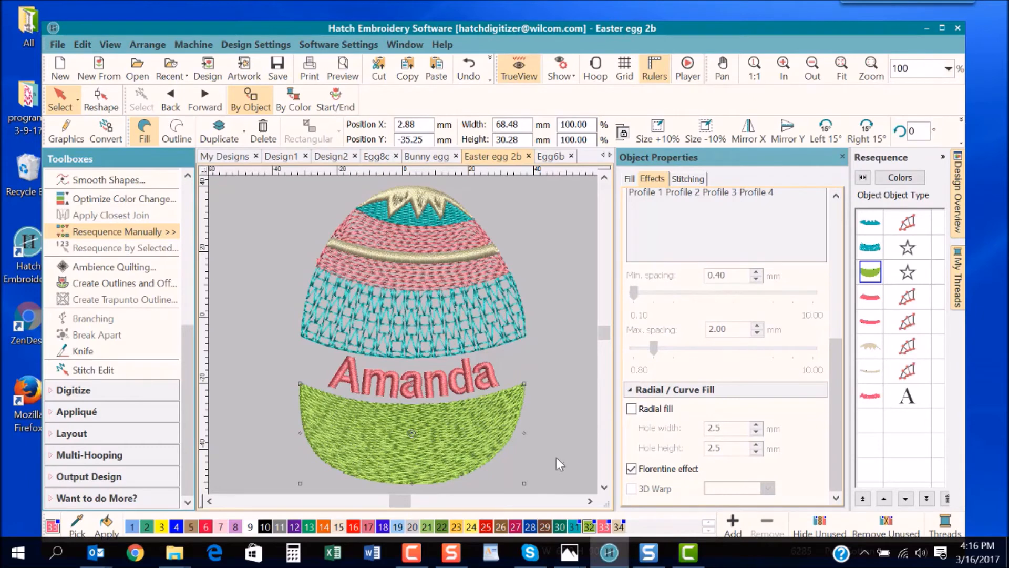
pyautogui.click(582, 472)
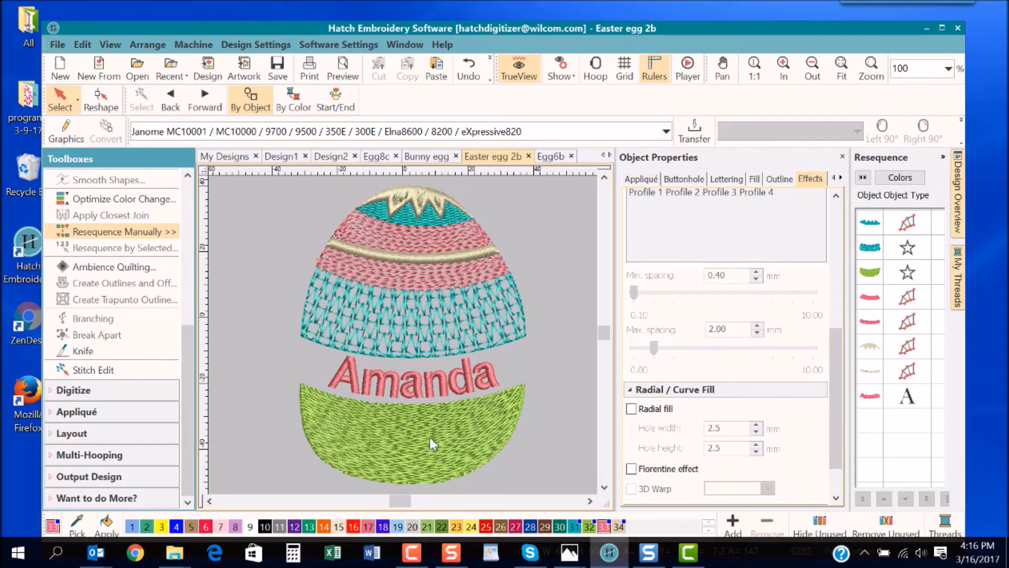
pyautogui.moveTo(459, 433)
pyautogui.mouseDown()
pyautogui.moveTo(462, 468)
pyautogui.moveTo(466, 439)
pyautogui.mouseUp()
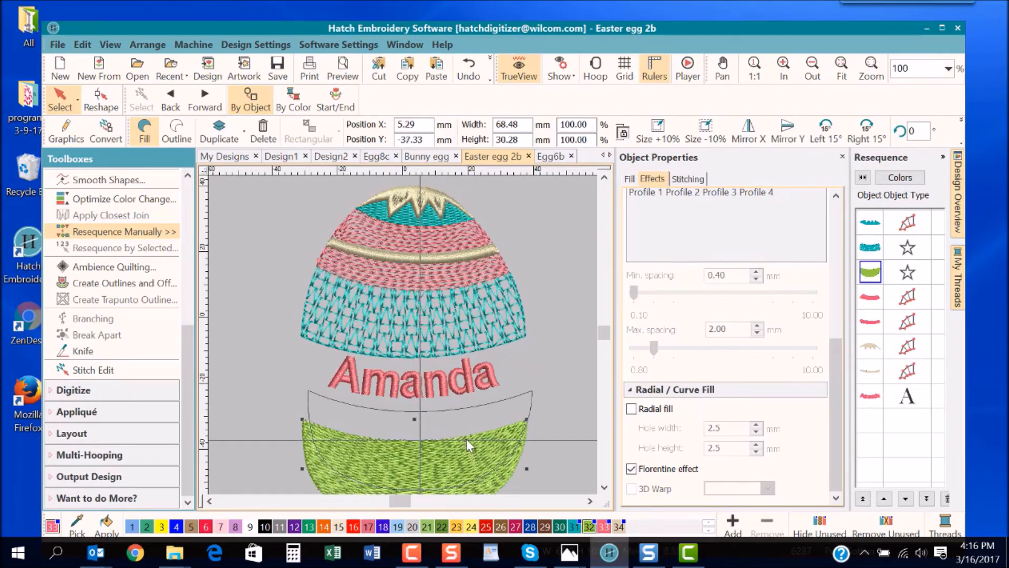
# - Inspect the text, font, height and baseline settings of the name lettering between the egg's two halves
pyautogui.click(431, 390)
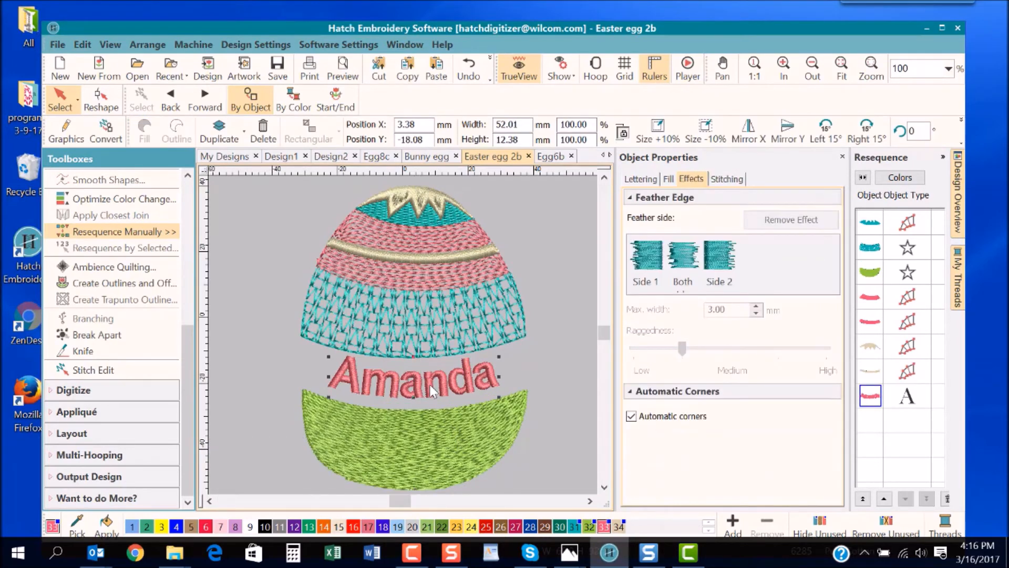
pyautogui.click(640, 179)
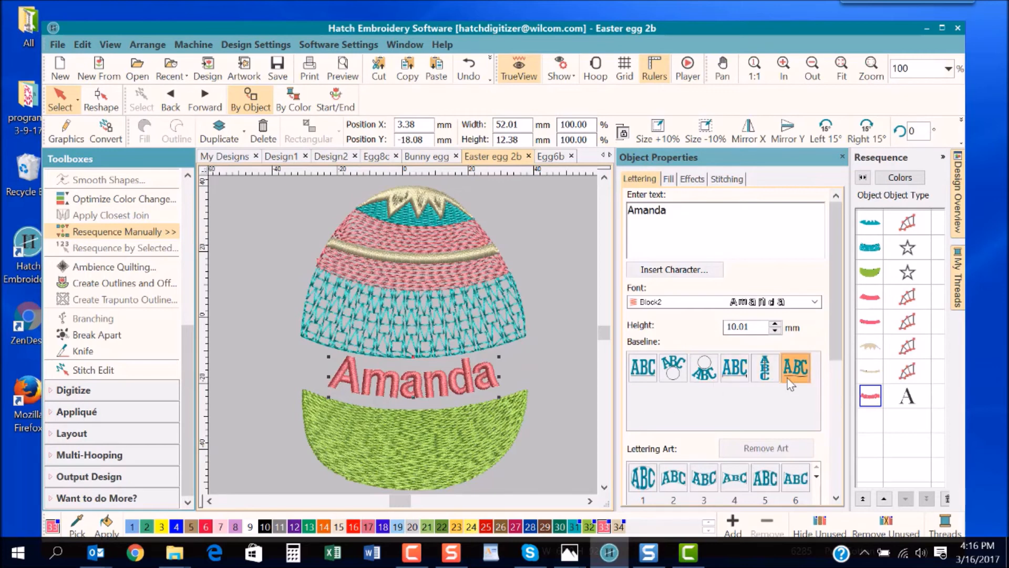
pyautogui.click(414, 389)
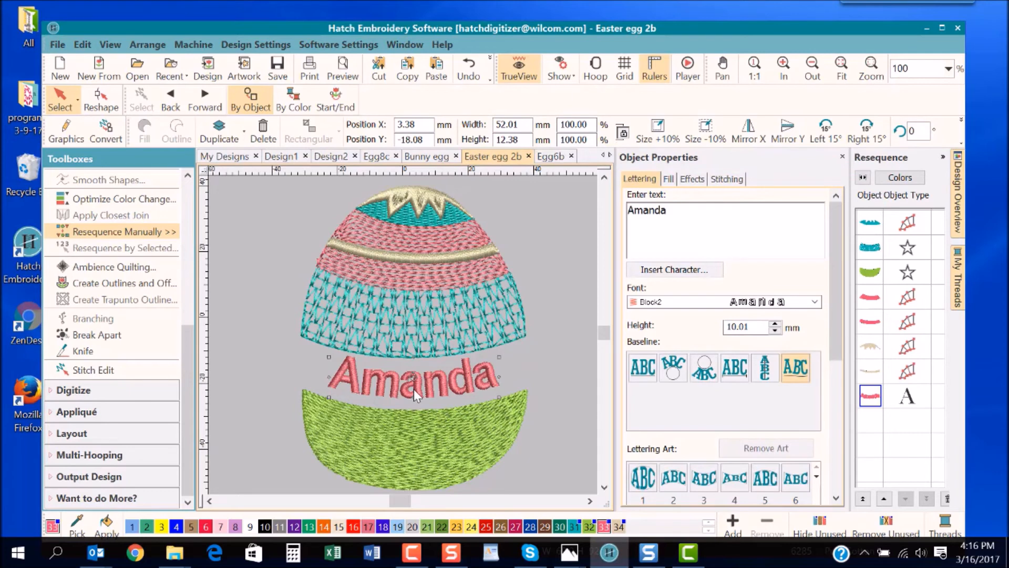
# - Reshape the name lettering by moving the middle node of its curved baseline about 1 mm down and to the right
pyautogui.press('h')
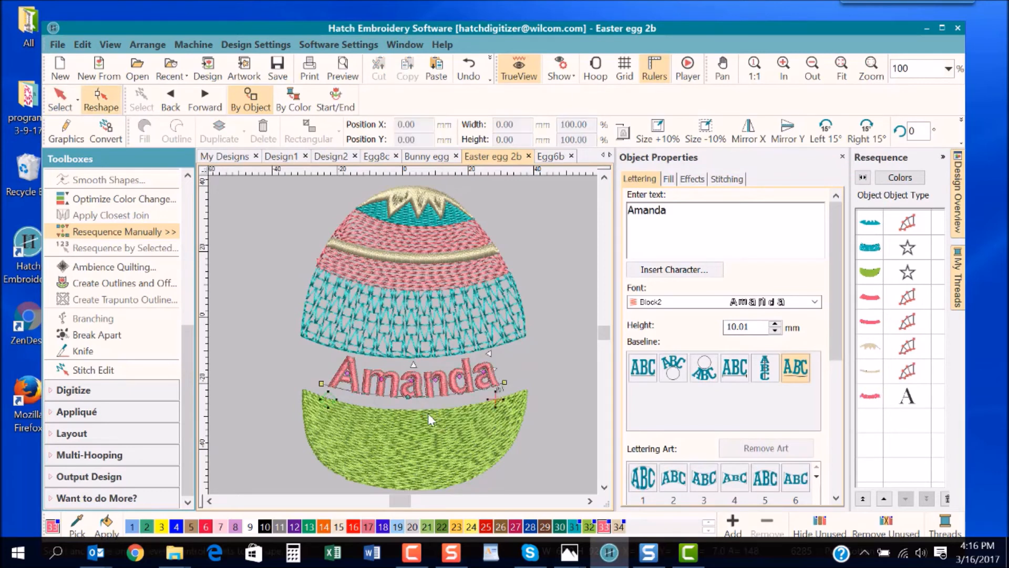
pyautogui.press('b')
pyautogui.moveTo(290, 317); pyautogui.dragTo(546, 424)
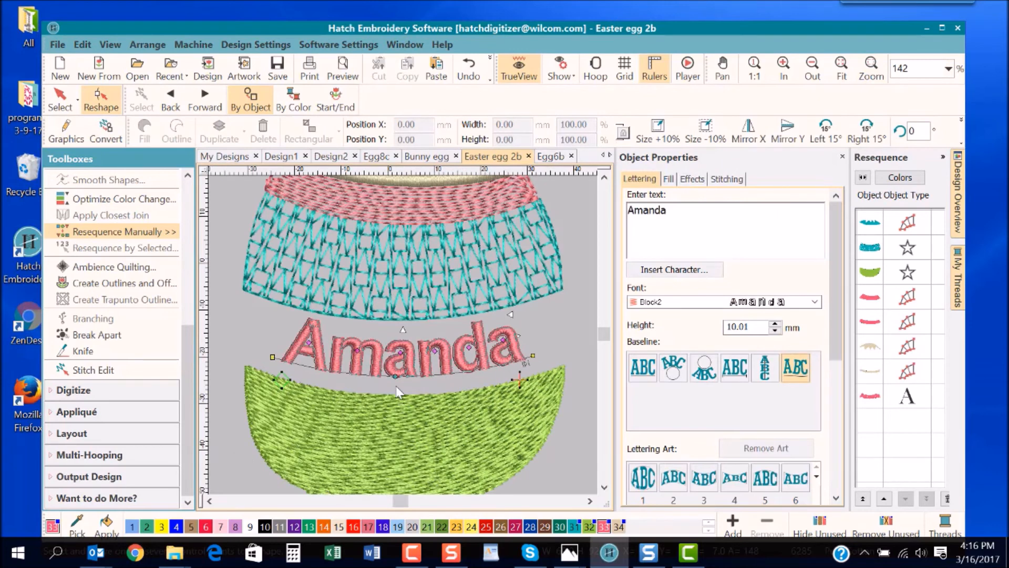
pyautogui.moveTo(395, 377)
pyautogui.mouseDown()
pyautogui.moveTo(395, 401)
pyautogui.moveTo(401, 379)
pyautogui.mouseUp()
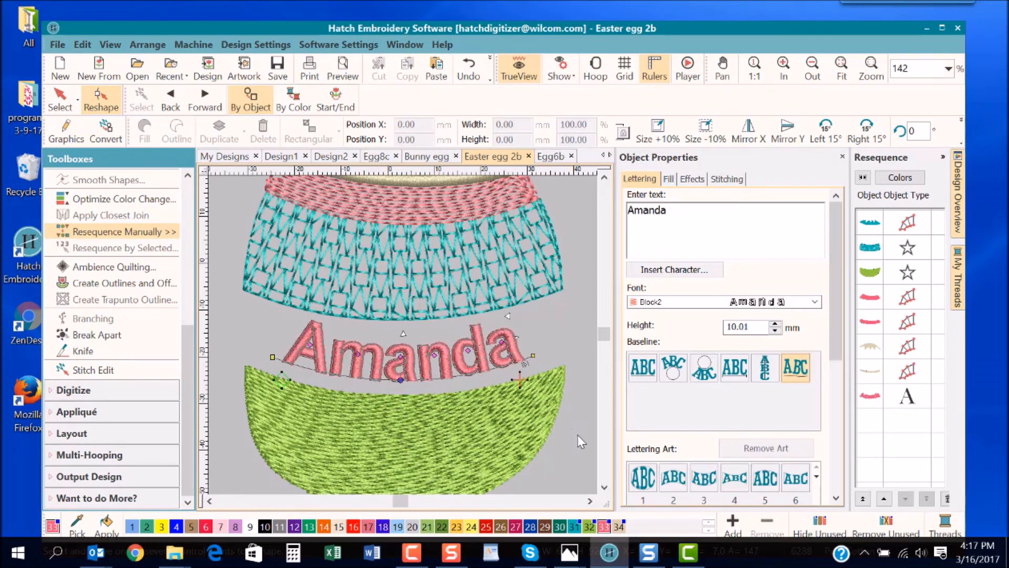
pyautogui.hotkey('shift', 'z')
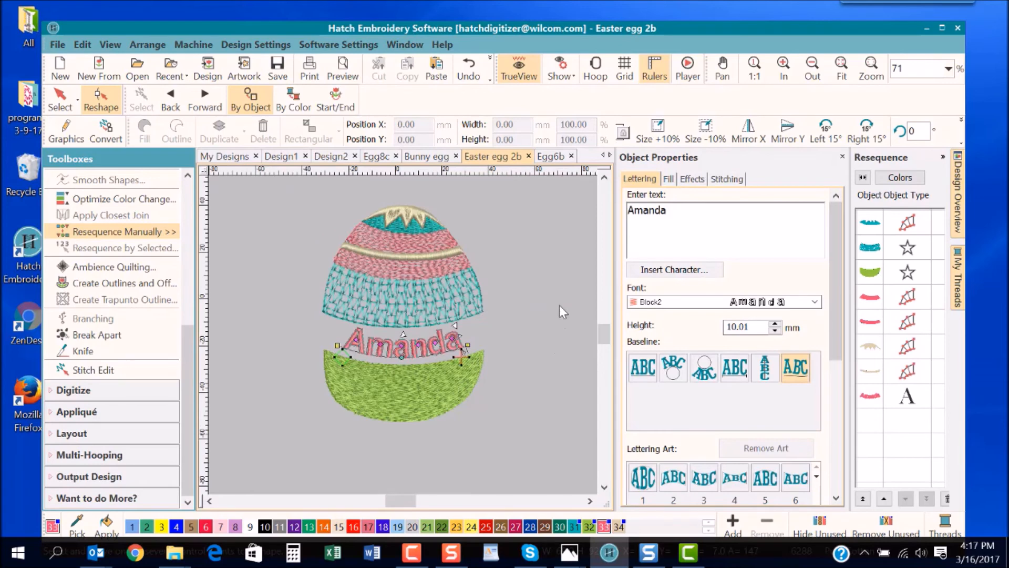
# - Switch to the Egg6b design in TrueView and check which objects are grouped in its circular monogram
pyautogui.click(551, 156)
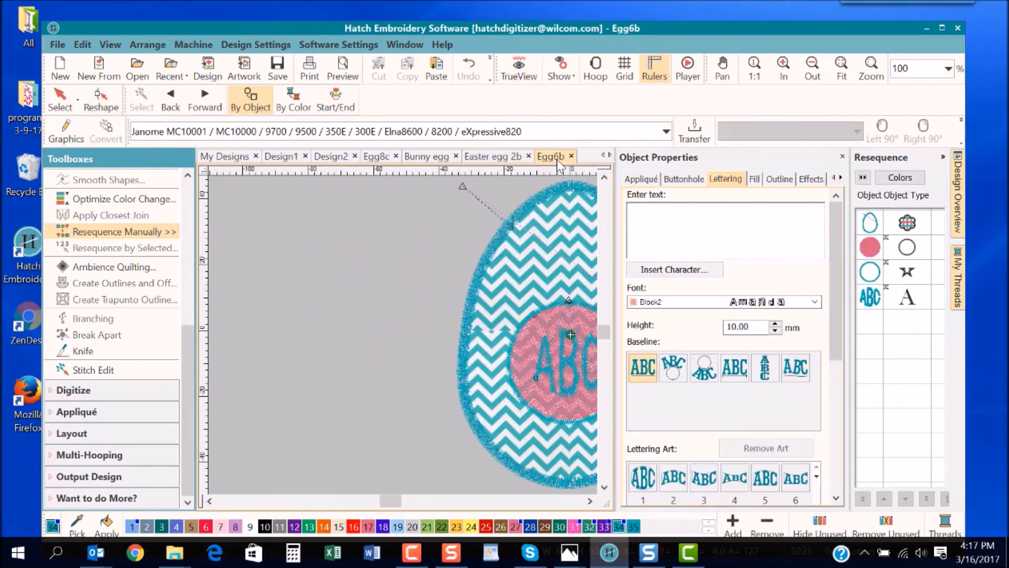
pyautogui.moveTo(392, 497); pyautogui.dragTo(402, 497)
pyautogui.press('Escape')
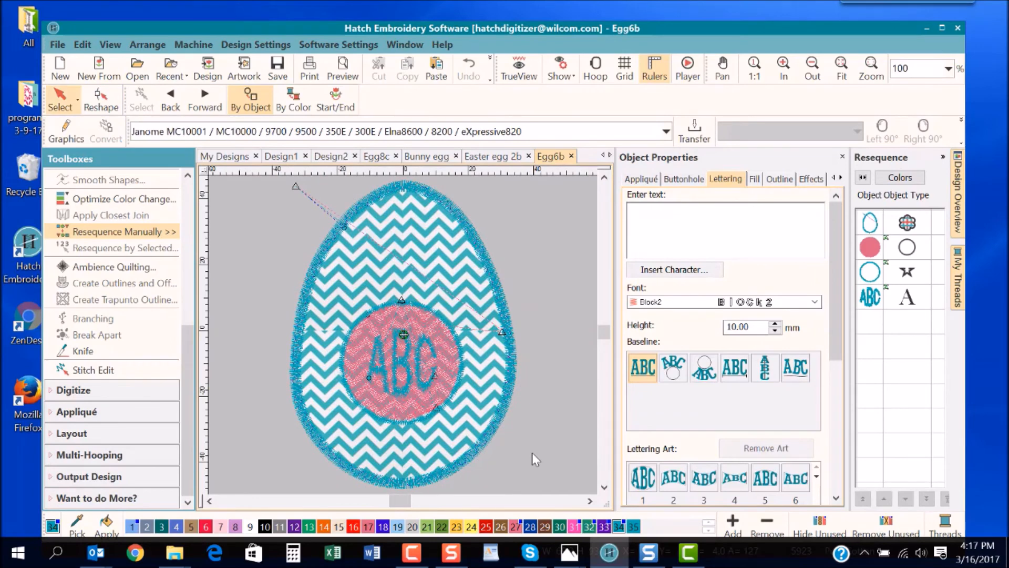
pyautogui.press('t')
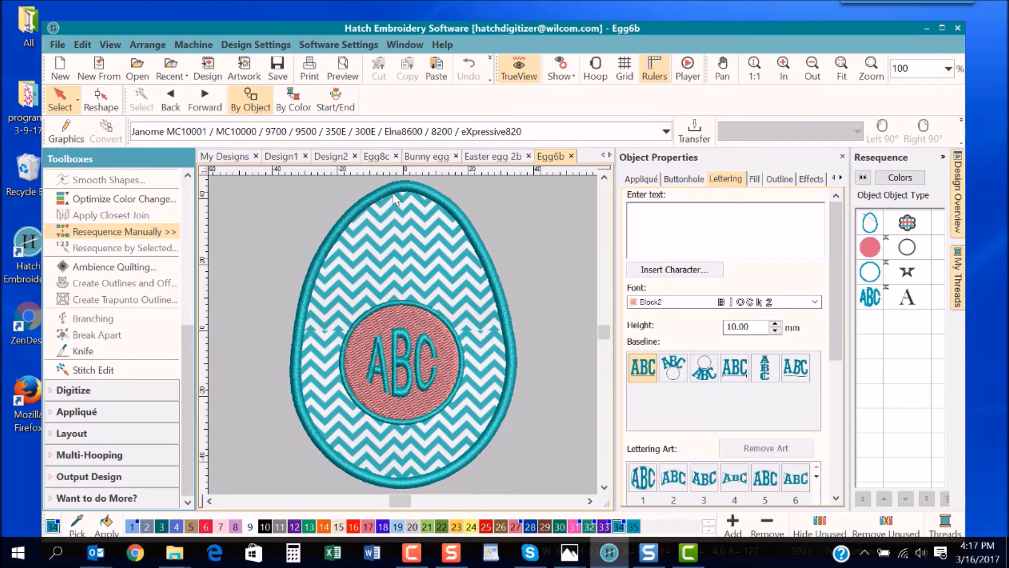
pyautogui.click(404, 337)
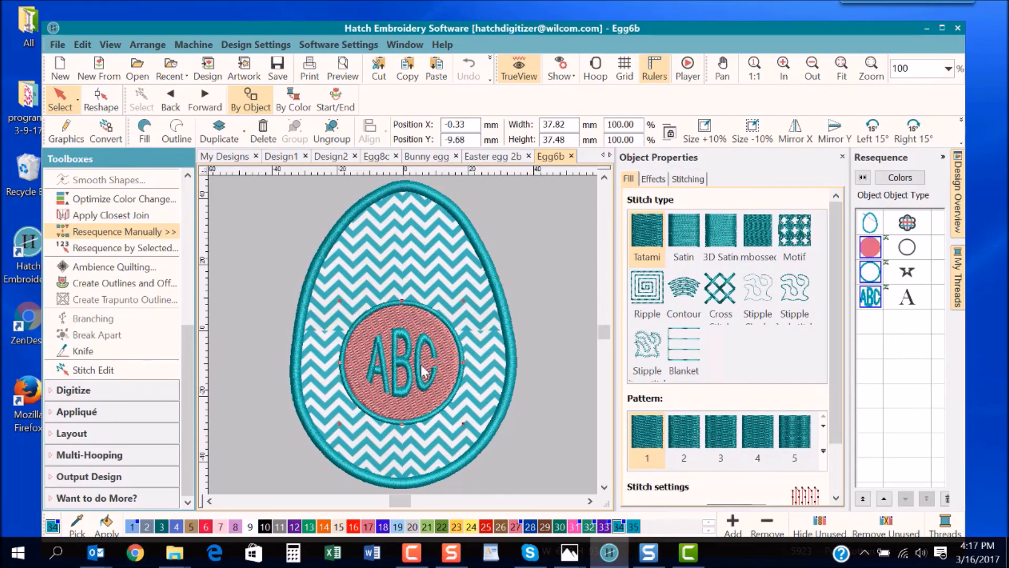
pyautogui.click(538, 421)
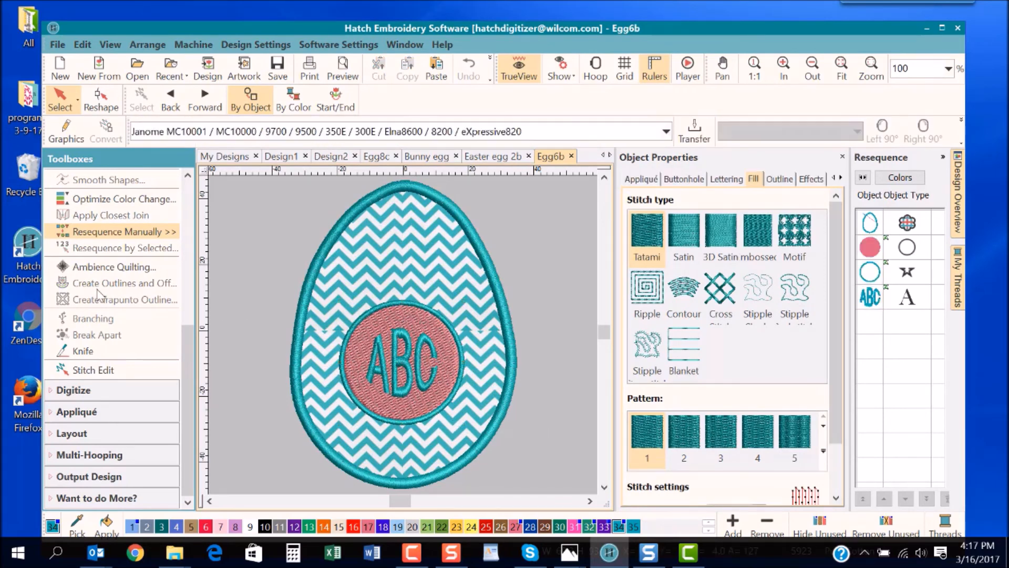
# - Browse the ready-made designs in the Monogramming tool, including those in the Borders category
pyautogui.moveTo(188, 347); pyautogui.dragTo(188, 218)
pyautogui.click(153, 207)
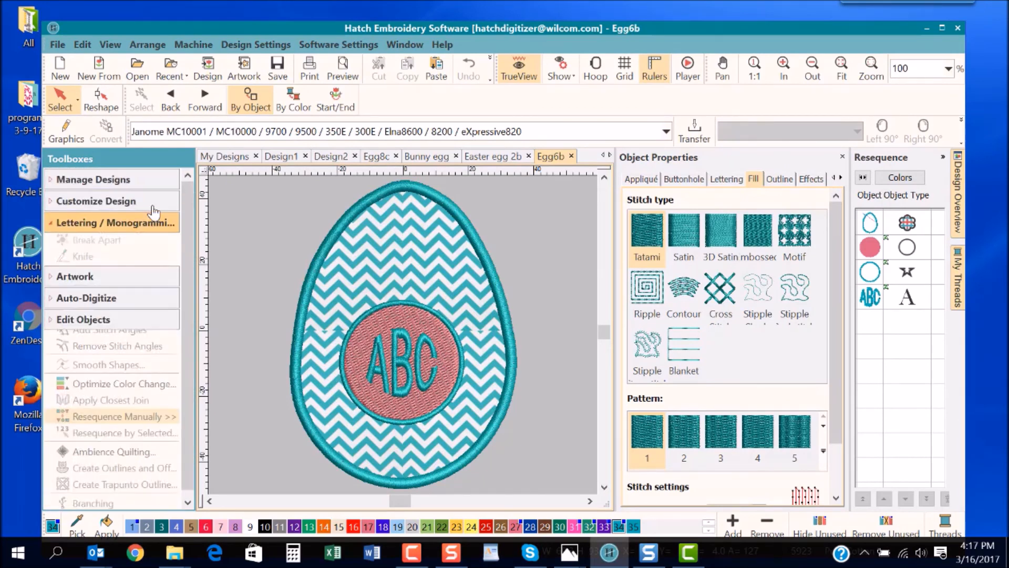
pyautogui.click(128, 262)
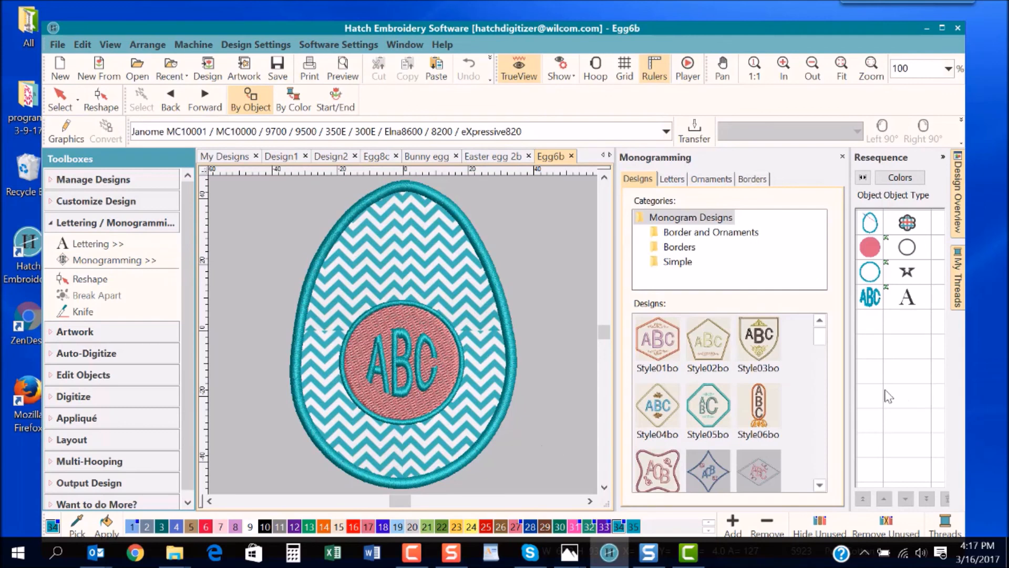
pyautogui.moveTo(823, 338); pyautogui.dragTo(826, 355)
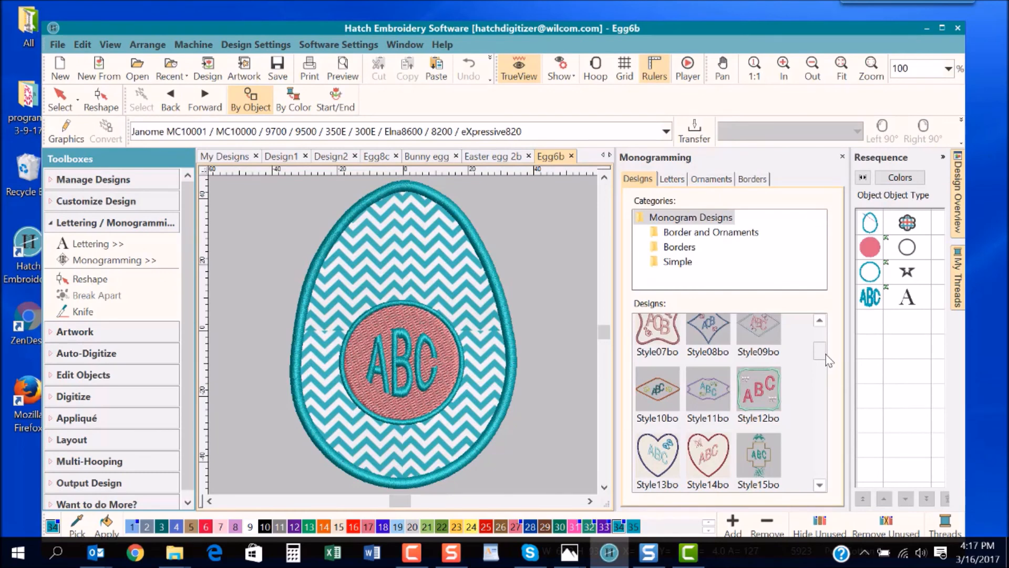
pyautogui.click(685, 252)
pyautogui.moveTo(817, 348); pyautogui.dragTo(826, 452)
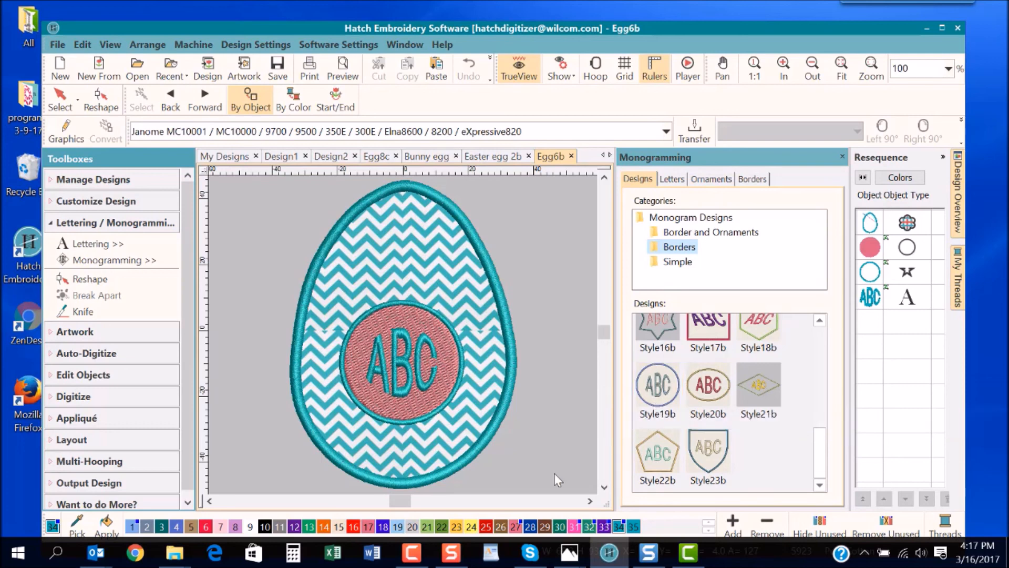
# - Switch to a picture open in the Photos app
pyautogui.moveTo(564, 551)
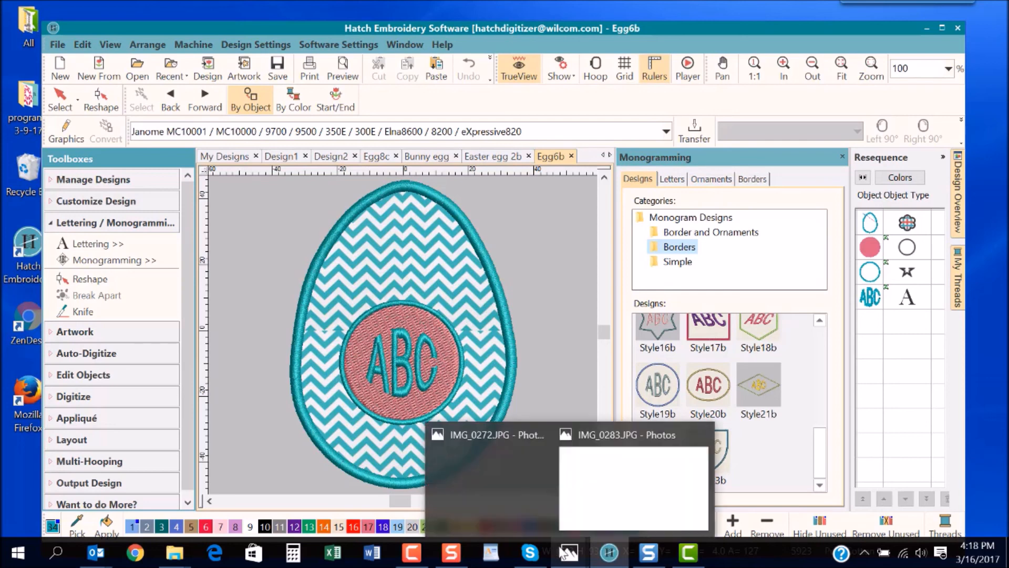